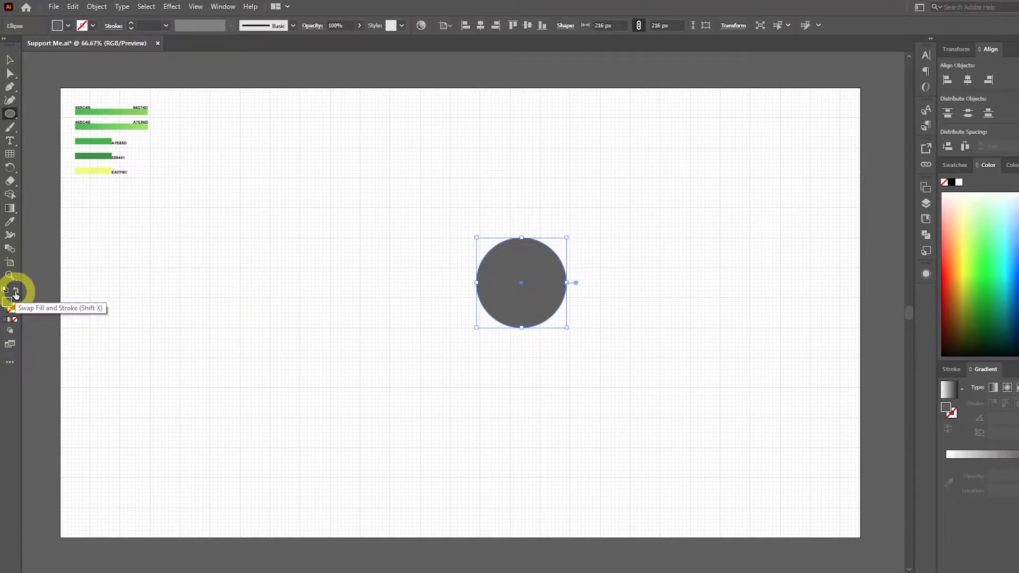
Swap the fill and stroke of the circle so it has only an outline.
click(17, 290)
click(9, 59)
scroll(570, 287, up, 3)
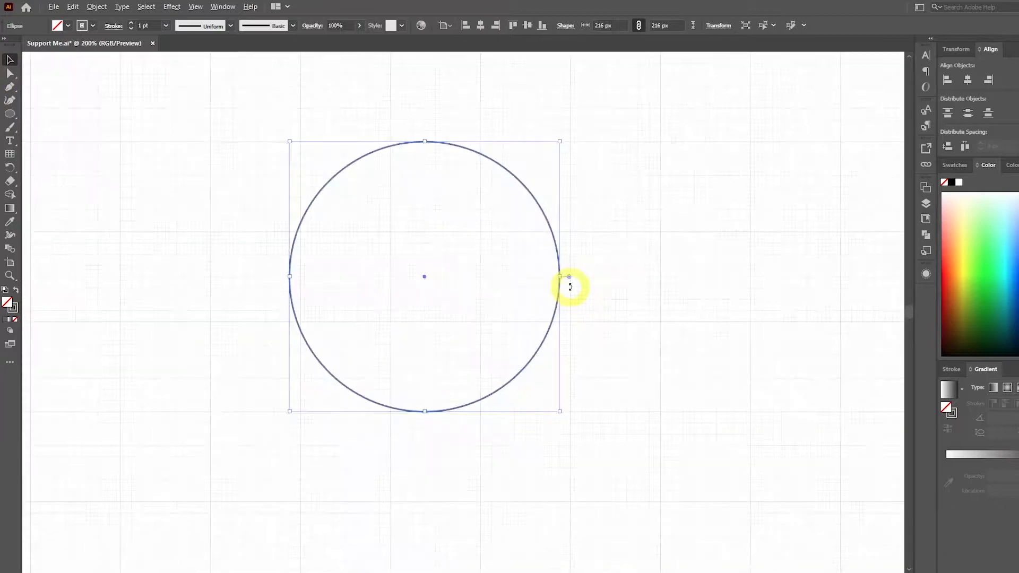
click(629, 297)
Duplicate the circle horizontally so the two circles overlap by half their width.
scroll(609, 252, left, 2)
scroll(609, 257, down, 2)
drag(596, 254, 499, 251)
click(658, 236)
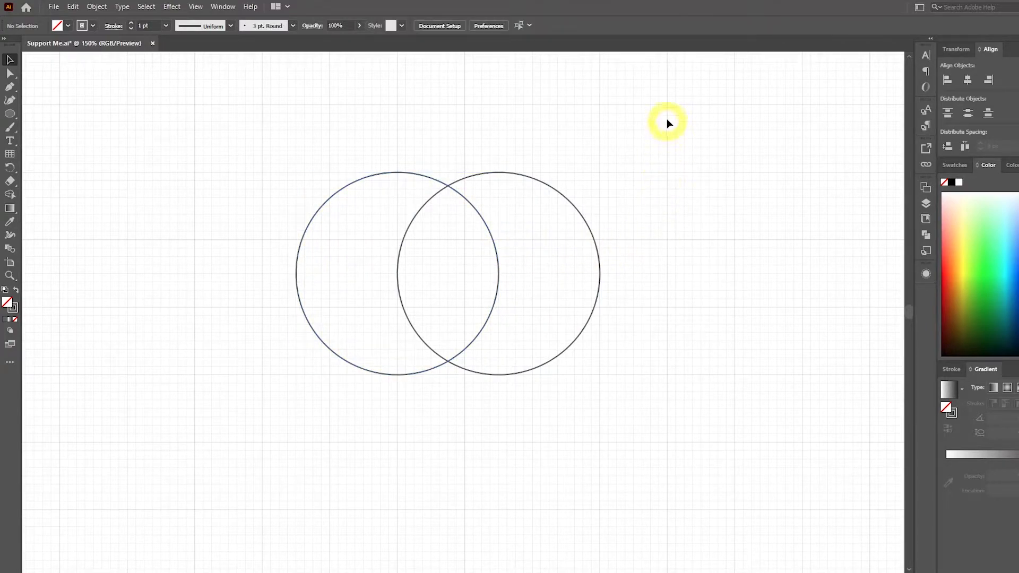
Remove both outer crescents of the overlapping circles with the Shape Builder, keeping only the pointed leaf shape in the middle.
drag(667, 116, 366, 411)
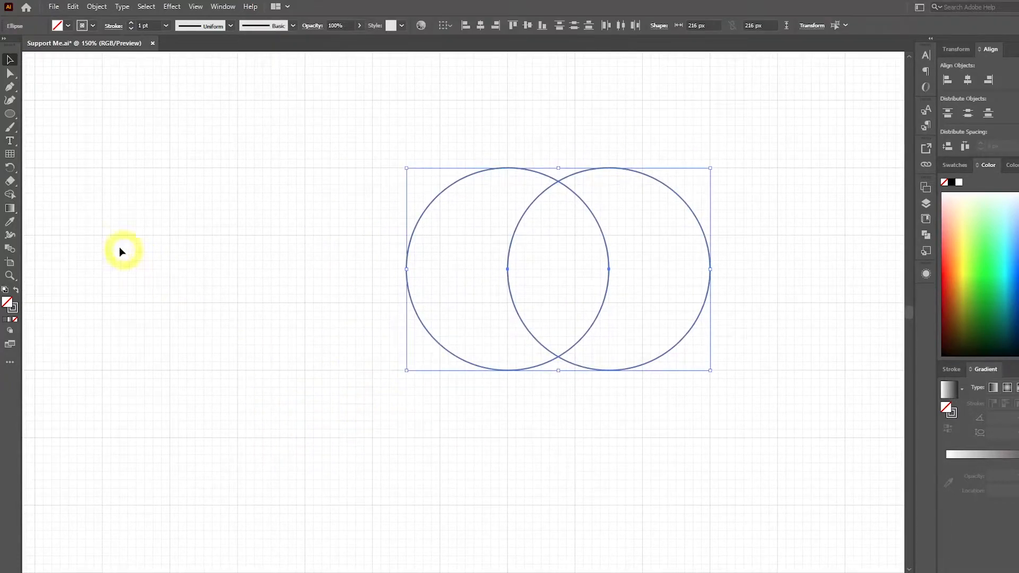
click(9, 194)
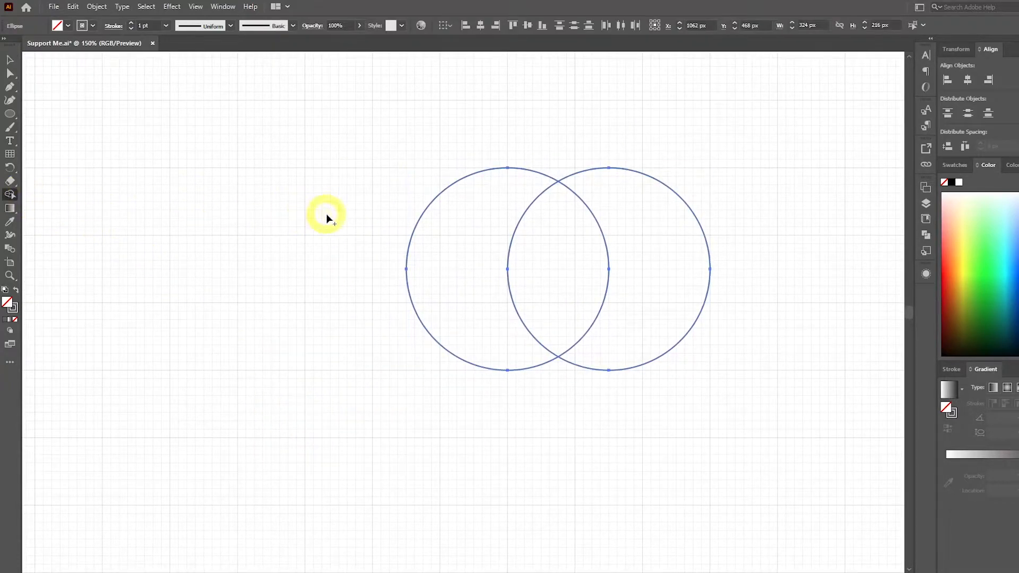
alt+click(472, 245)
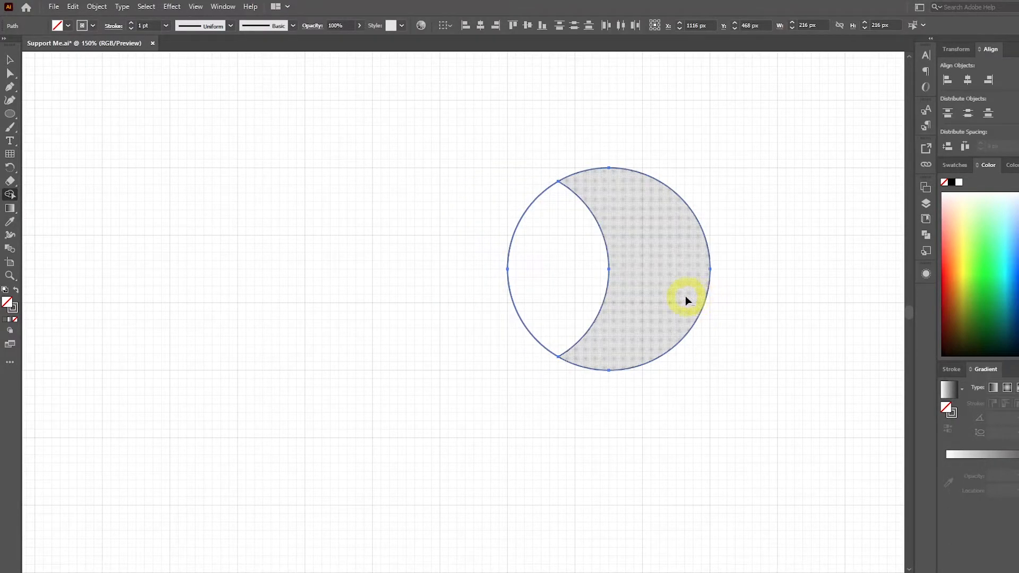
alt+click(686, 295)
click(9, 59)
click(171, 119)
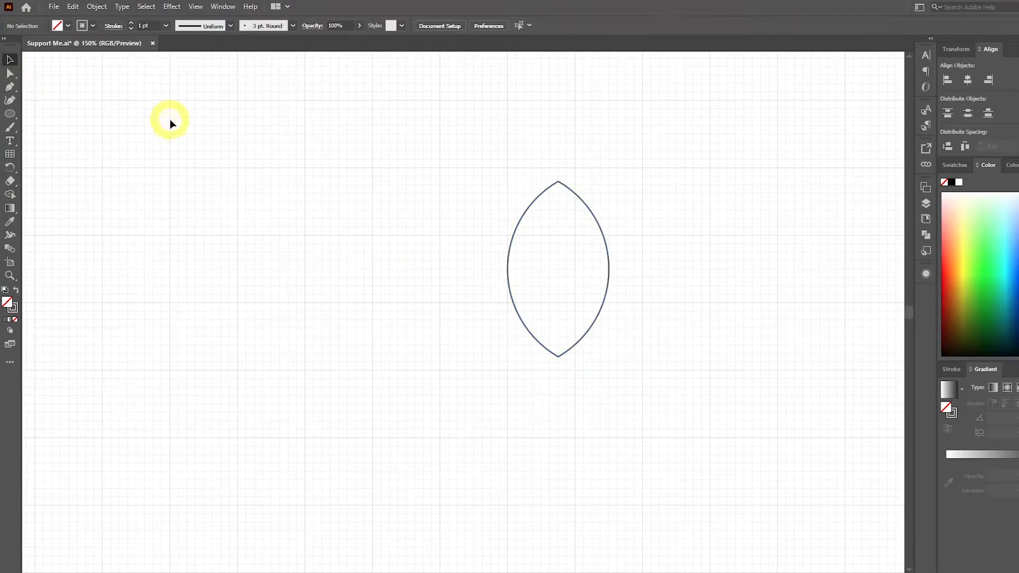
Place a copy of the leaf shape to its left and rotate the original 45° clockwise.
drag(546, 195, 193, 197)
click(422, 202)
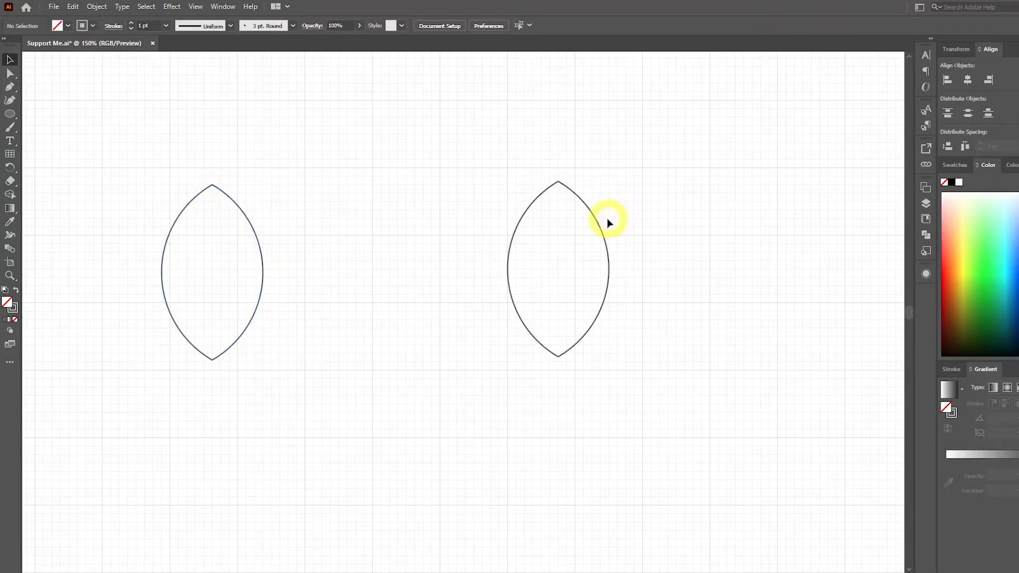
click(598, 221)
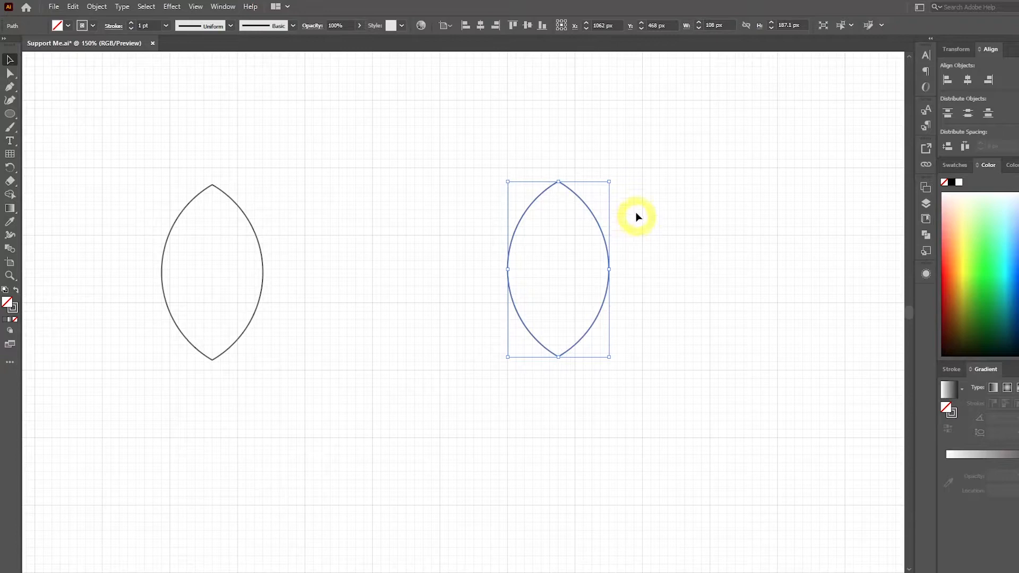
drag(634, 191, 667, 230)
click(722, 218)
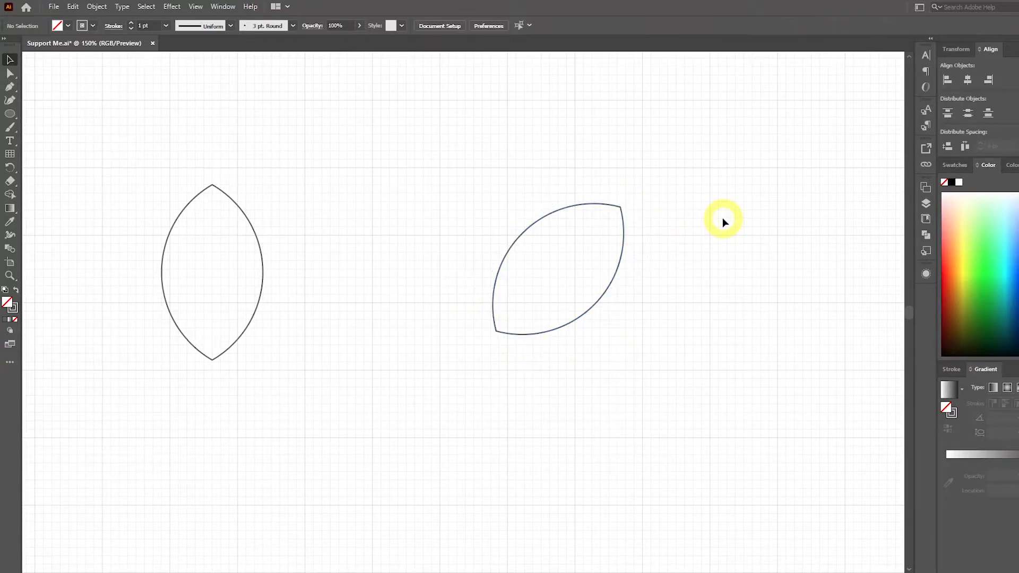
Draw a 360 px outline circle to the right of the tilted leaf.
drag(712, 218, 571, 200)
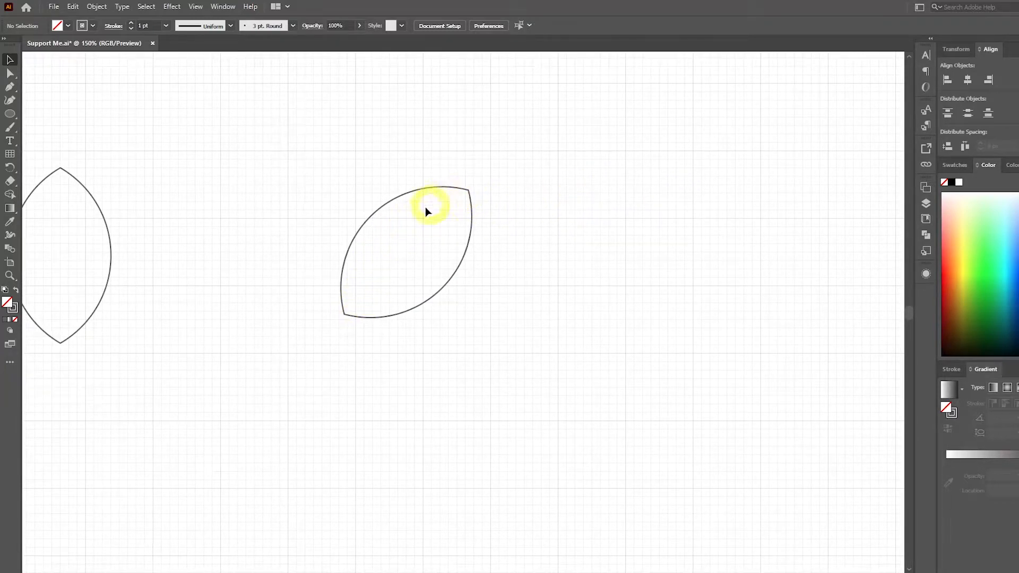
click(10, 113)
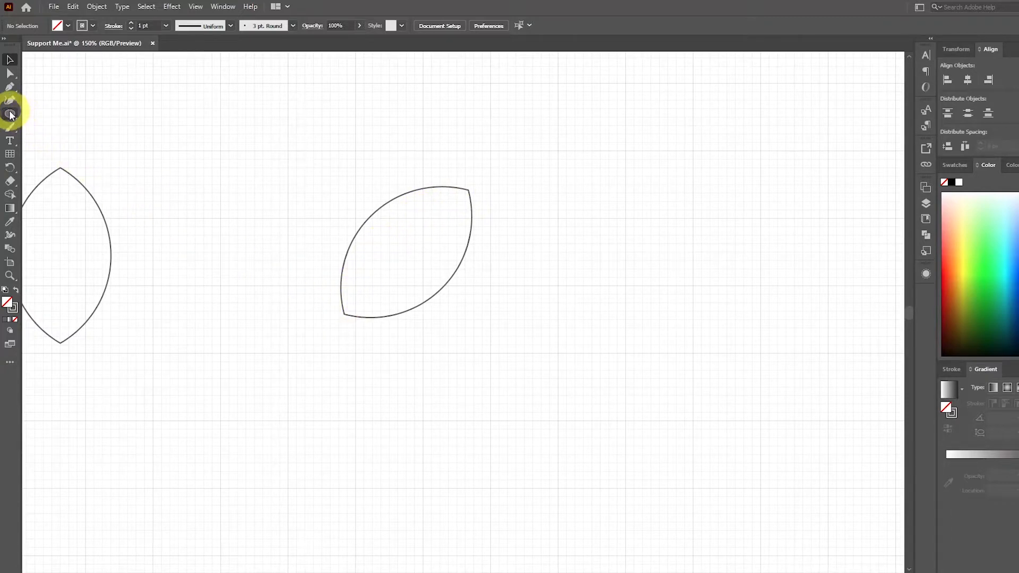
drag(559, 85, 855, 422)
key(v)
drag(560, 218, 430, 294)
click(816, 156)
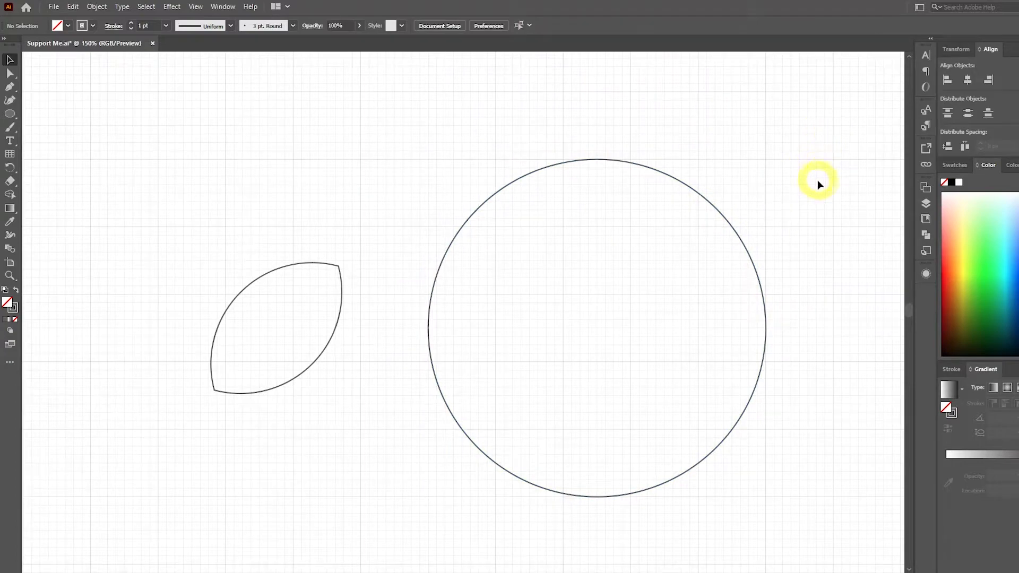
Turn off Snap to Grid and move the large circle so its edge runs through the tilted leaf's upper tip.
click(196, 8)
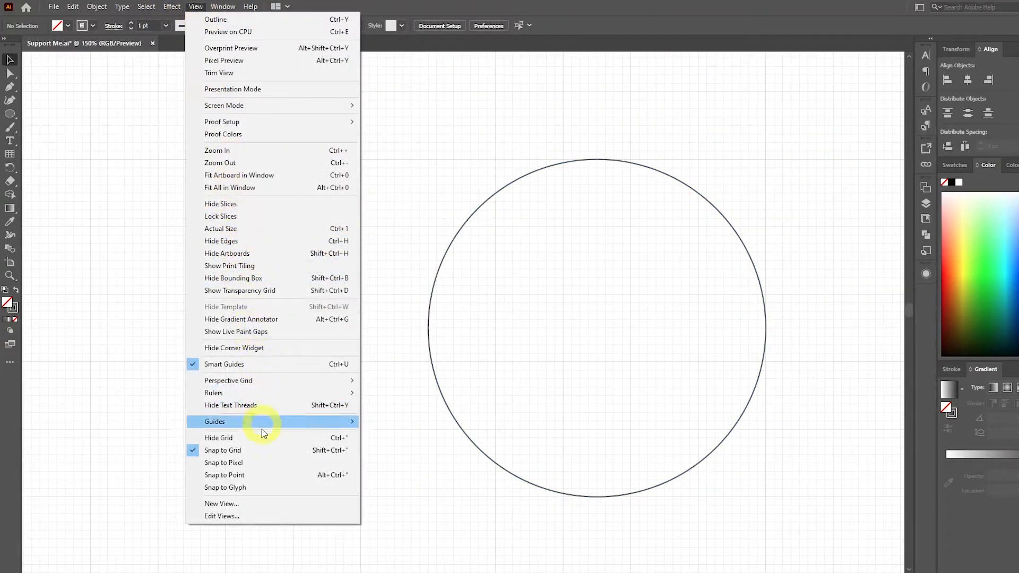
click(253, 452)
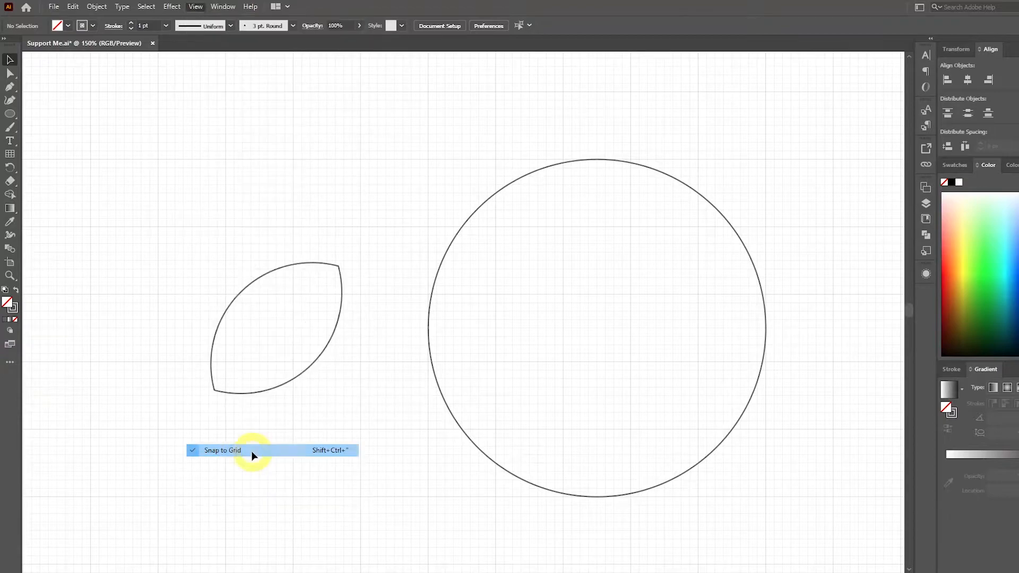
drag(392, 385, 542, 307)
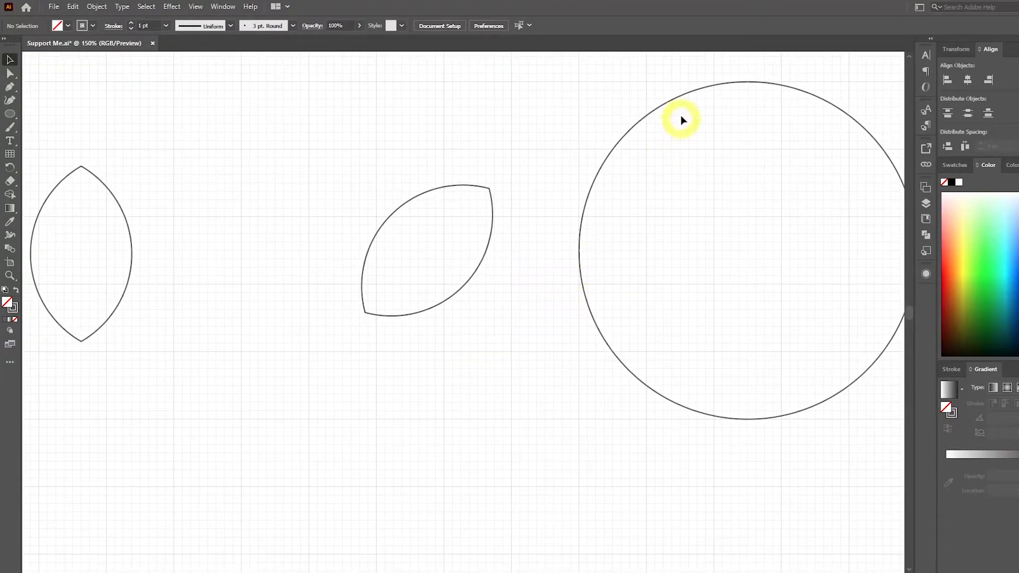
drag(689, 98, 475, 198)
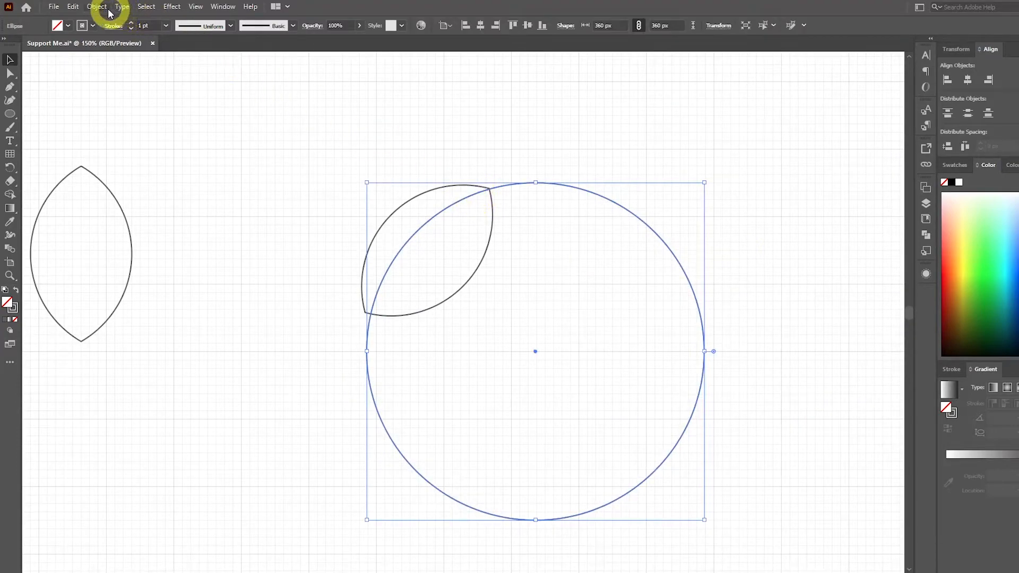
Copy and paste the large circle, placing the copy slightly left of the original so both edges meet at the leaf's upper tip.
click(73, 7)
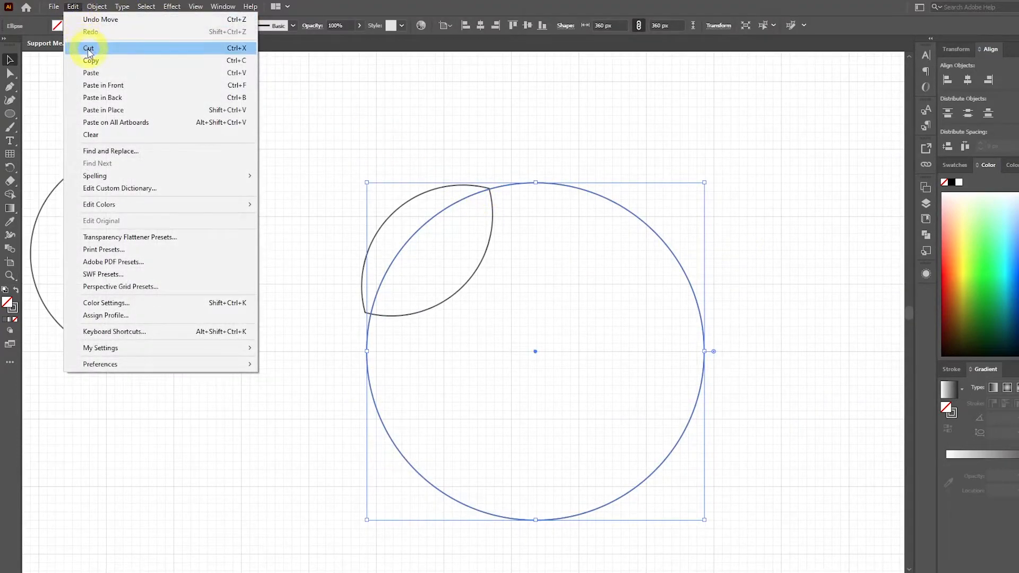
click(102, 64)
click(74, 7)
click(96, 75)
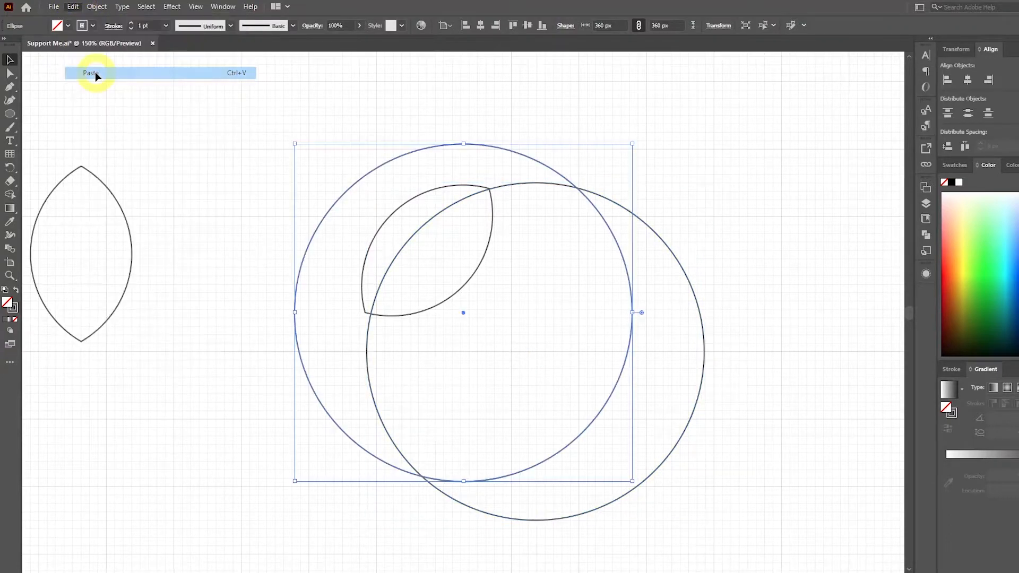
drag(537, 161, 596, 208)
click(302, 231)
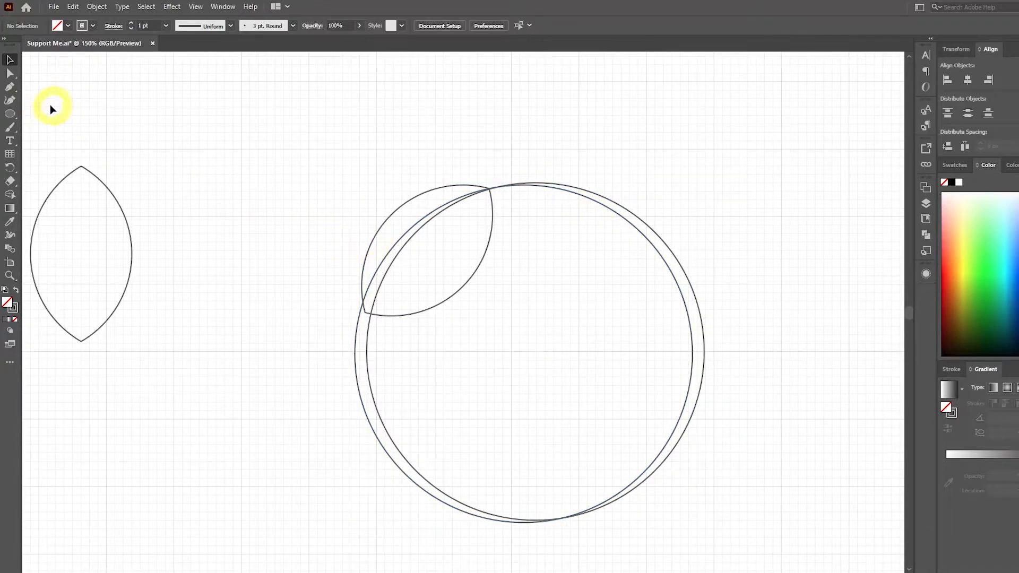
Draw a short horizontal line with the Pen tool across the left edges of both circles, just below the leaf.
click(14, 90)
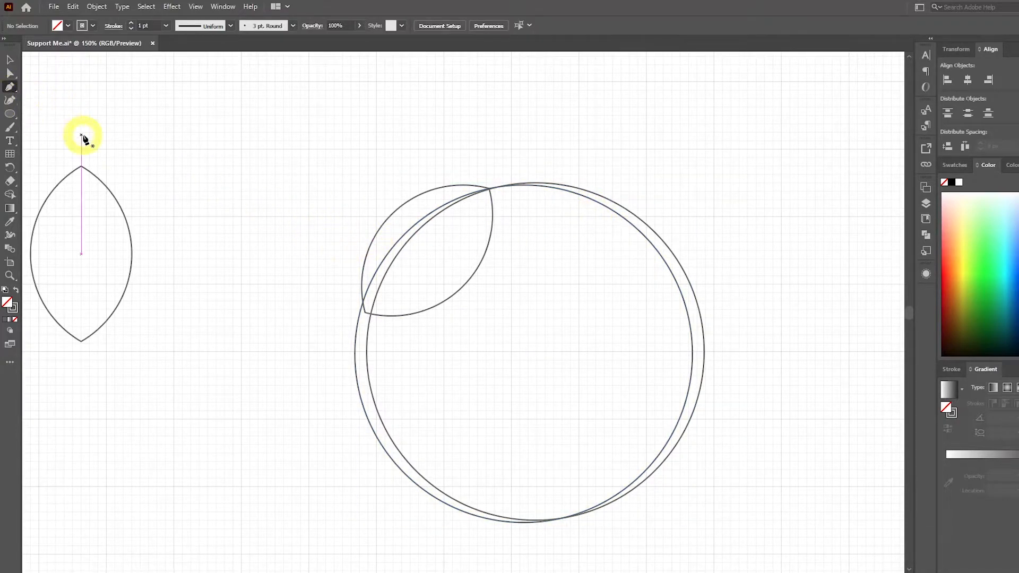
scroll(390, 354, up, 2)
click(390, 353)
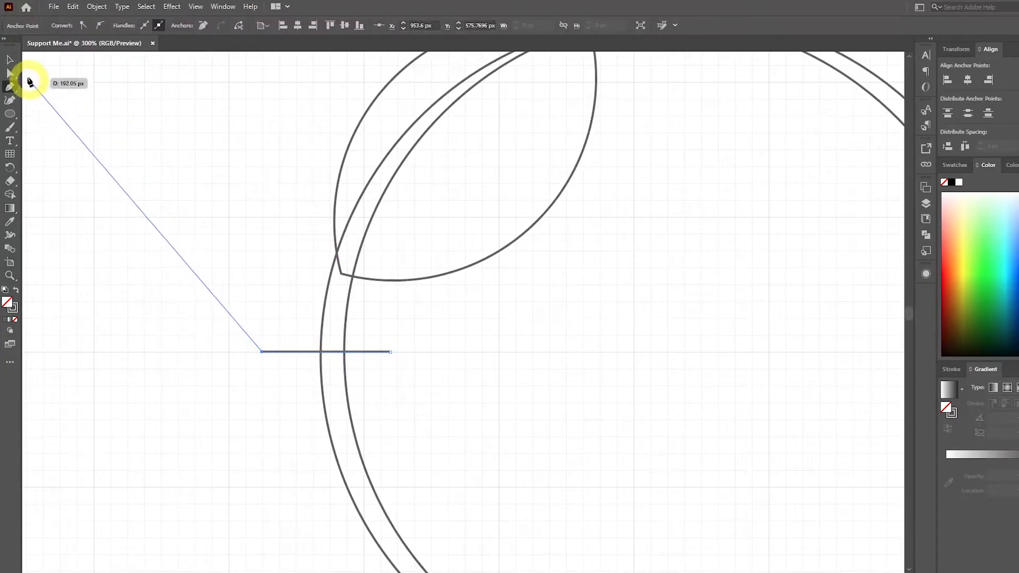
click(10, 60)
click(531, 381)
scroll(546, 388, down, 1)
drag(574, 388, 465, 358)
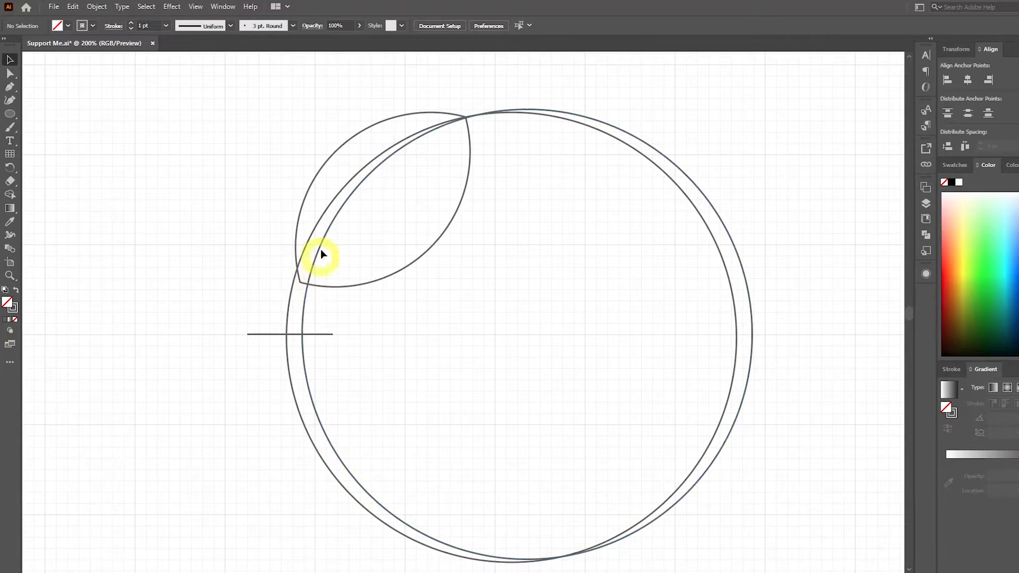
Copy and paste the right-hand large circle, placing the copy slightly up and to the right so its edge also crosses the leaf.
click(371, 171)
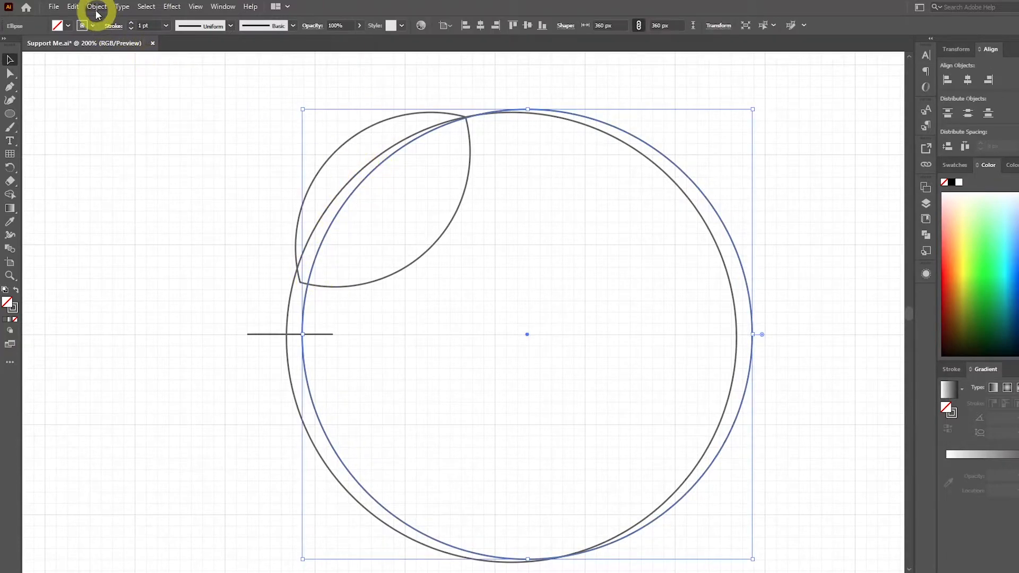
click(73, 6)
click(113, 61)
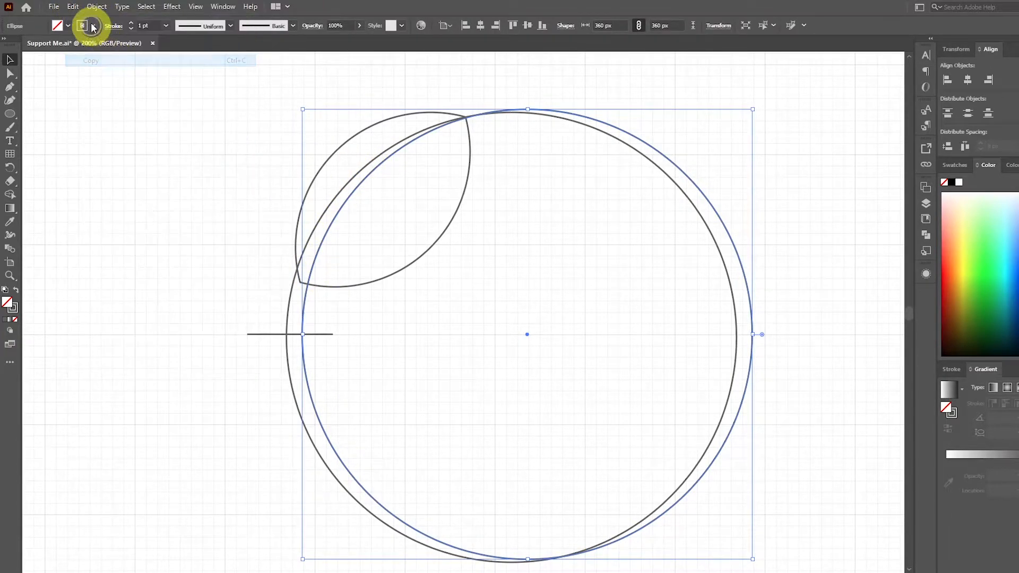
click(73, 7)
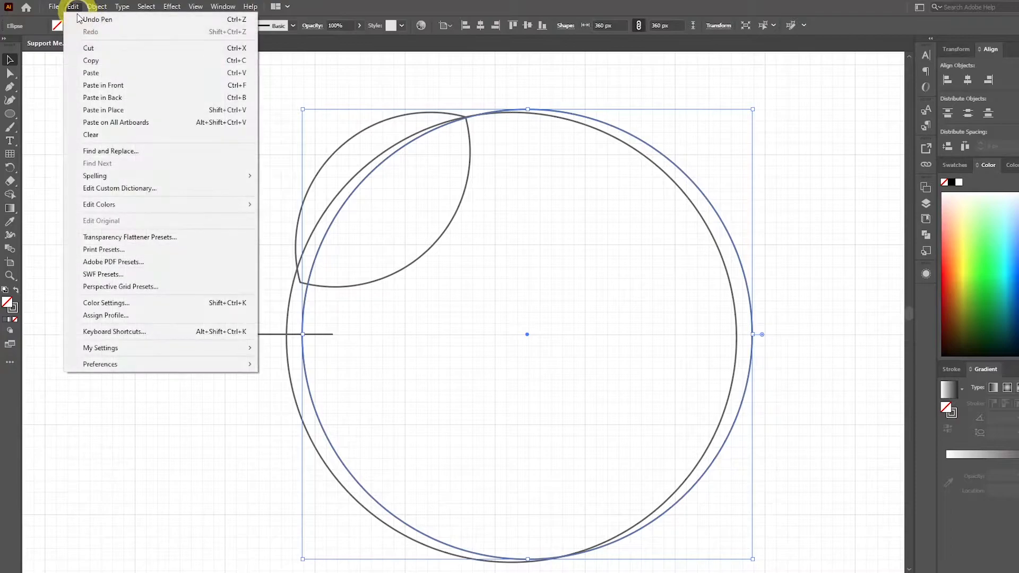
click(101, 73)
drag(342, 127, 427, 130)
click(677, 250)
Select the tilted leaf, circles and line, and erase the circle areas outside the leaf and stem with the Shape Builder.
key(ctrl+minus)
drag(672, 252, 653, 255)
drag(766, 91, 436, 403)
drag(349, 495, 314, 514)
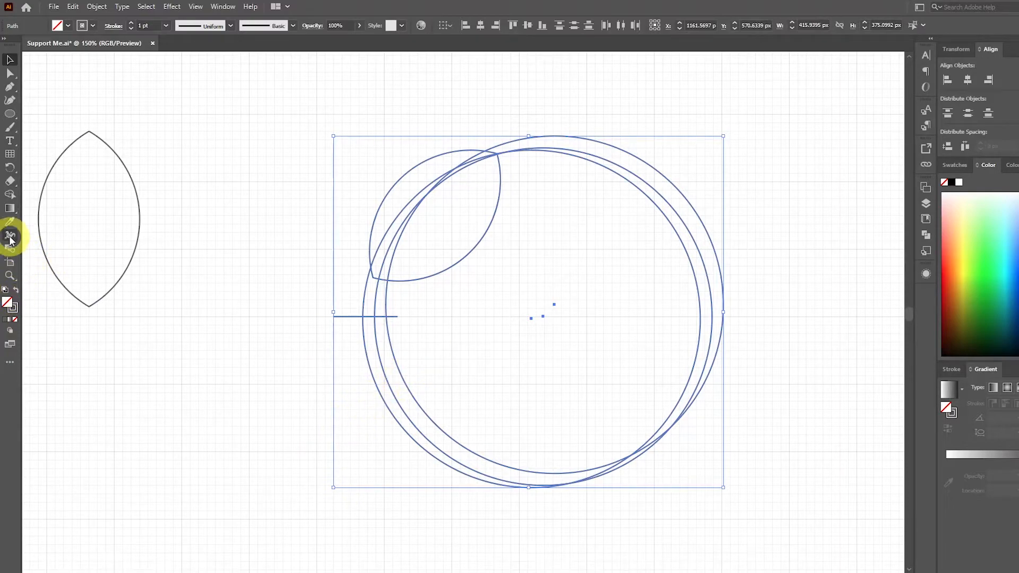
click(10, 194)
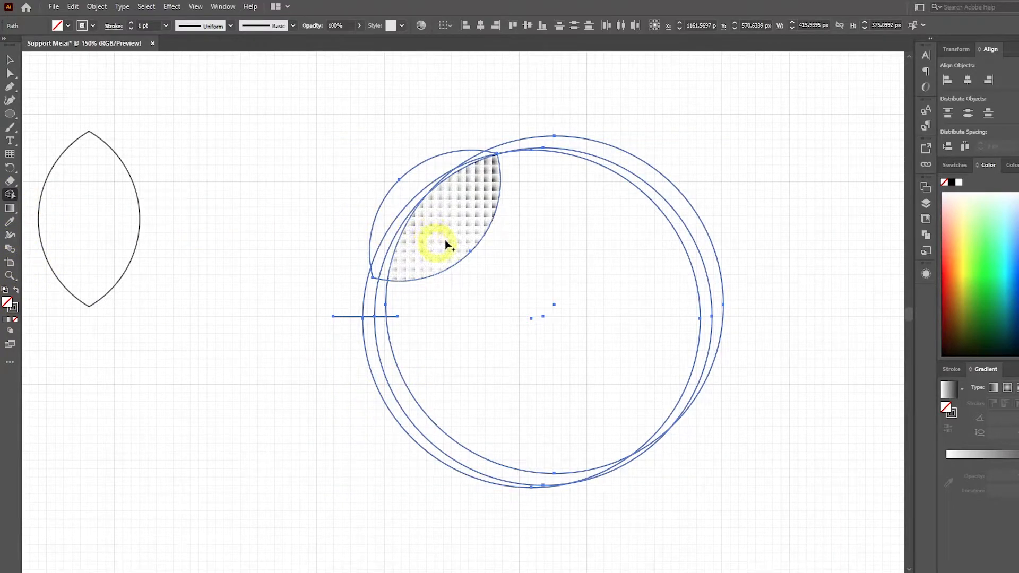
mouse_move(768, 221)
mouse_down()
mouse_move(619, 291)
mouse_move(378, 473)
mouse_up()
alt+click(637, 450)
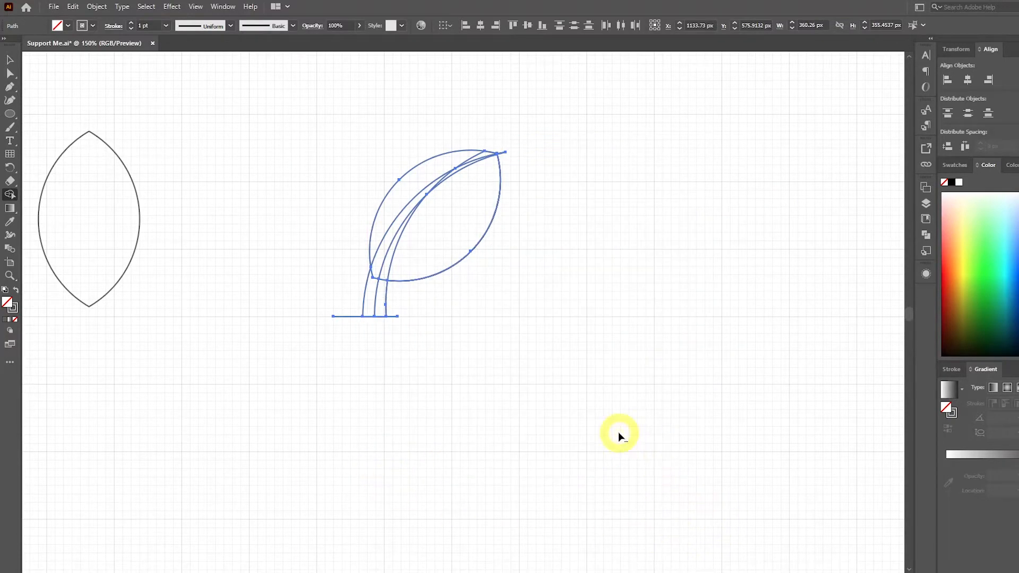
Erase the sliver between the stem and the leaf's right half, along with the leftover pieces beside the stem.
scroll(403, 268, up, 3)
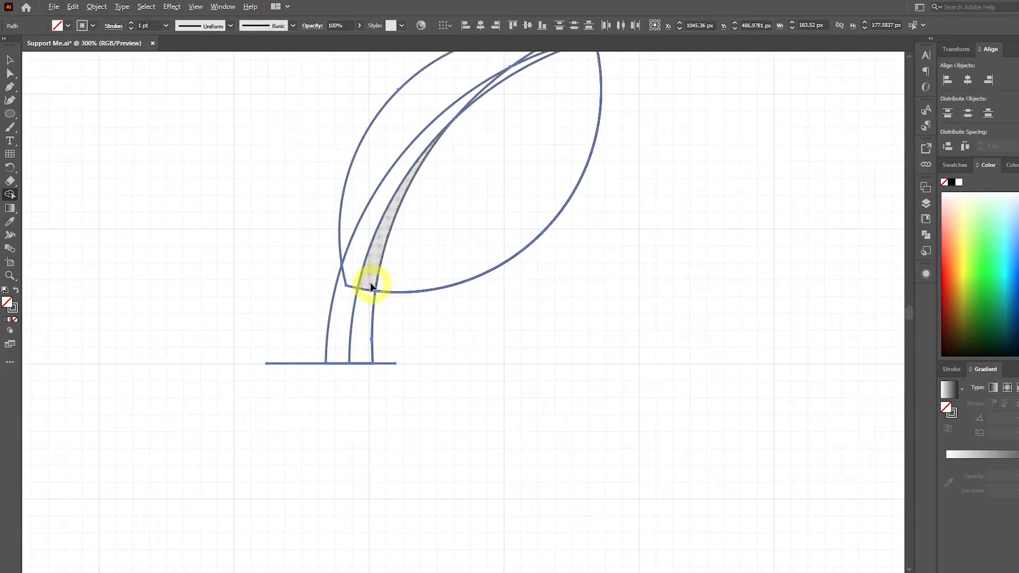
mouse_move(368, 275)
mouse_down()
mouse_move(367, 370)
mouse_move(387, 357)
mouse_up()
scroll(424, 372, up, 3)
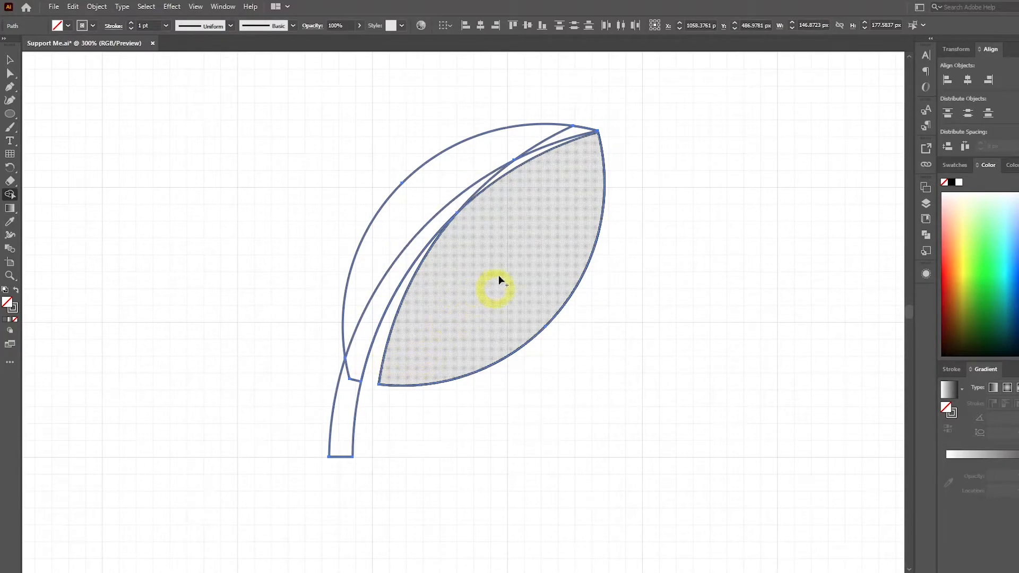
Merge the stem with the leaf's left half and the thin strips beside it into one shape using the Shape Builder, and deselect it.
drag(341, 413, 382, 280)
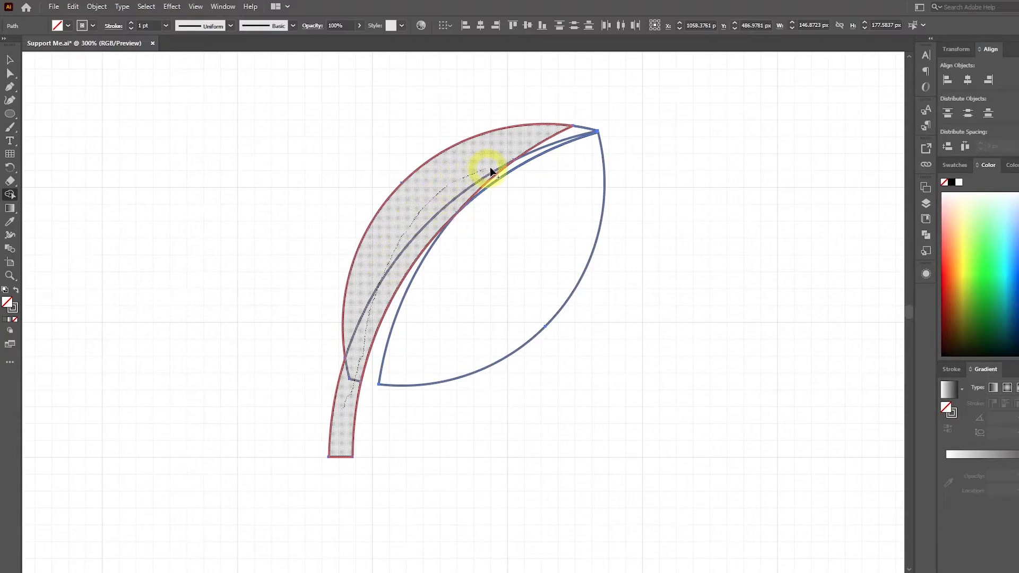
drag(517, 160, 523, 159)
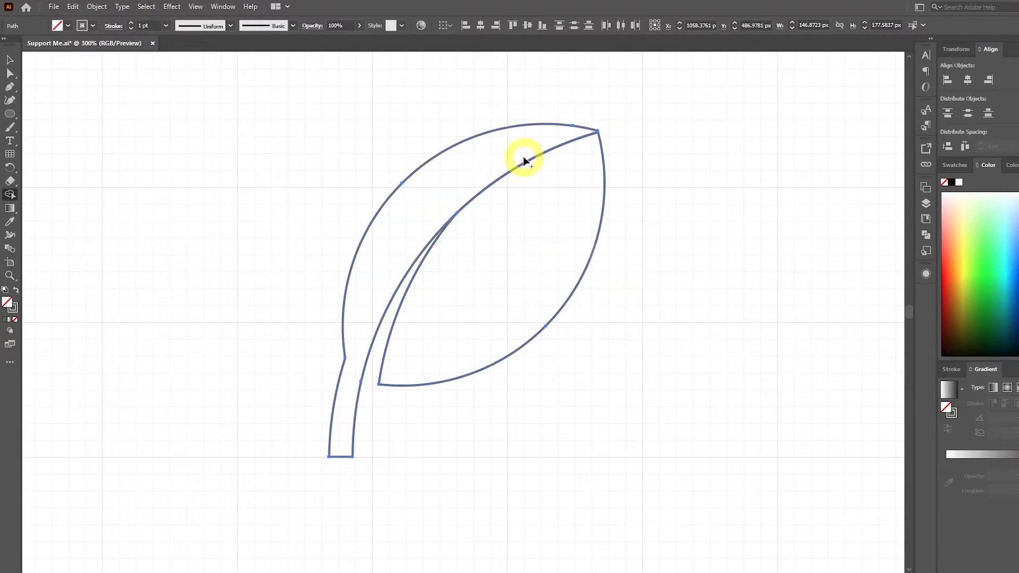
click(9, 60)
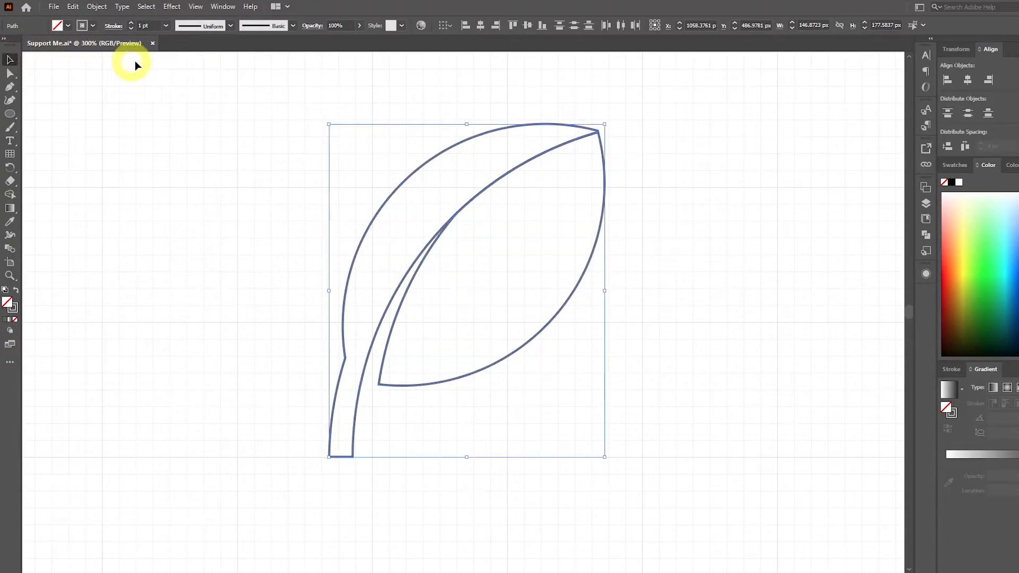
click(171, 72)
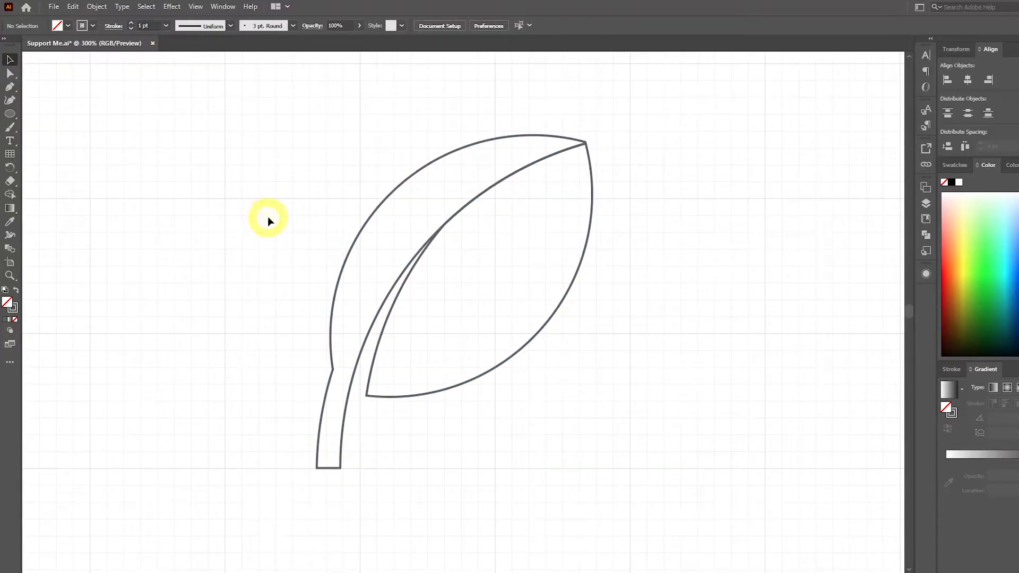
scroll(267, 216, down, 1)
drag(269, 218, 493, 281)
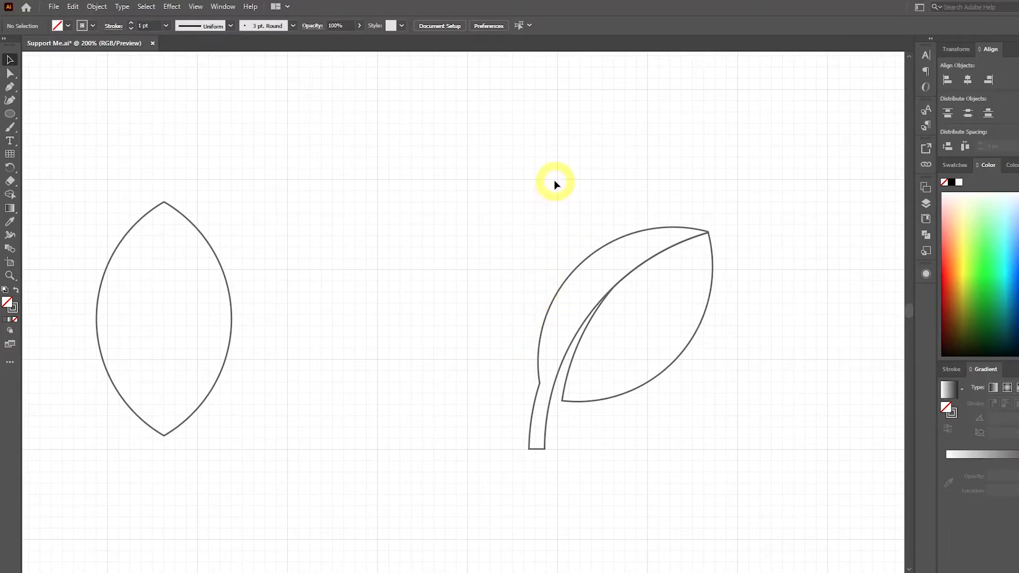
Copy the plain upright leaf outline over the tilted leaf's left side and scale the copy slightly down to about 103 by 178 px.
drag(198, 231, 594, 196)
mouse_move(630, 168)
mouse_down()
mouse_move(622, 186)
mouse_move(638, 181)
mouse_up()
click(726, 216)
drag(726, 216, 617, 227)
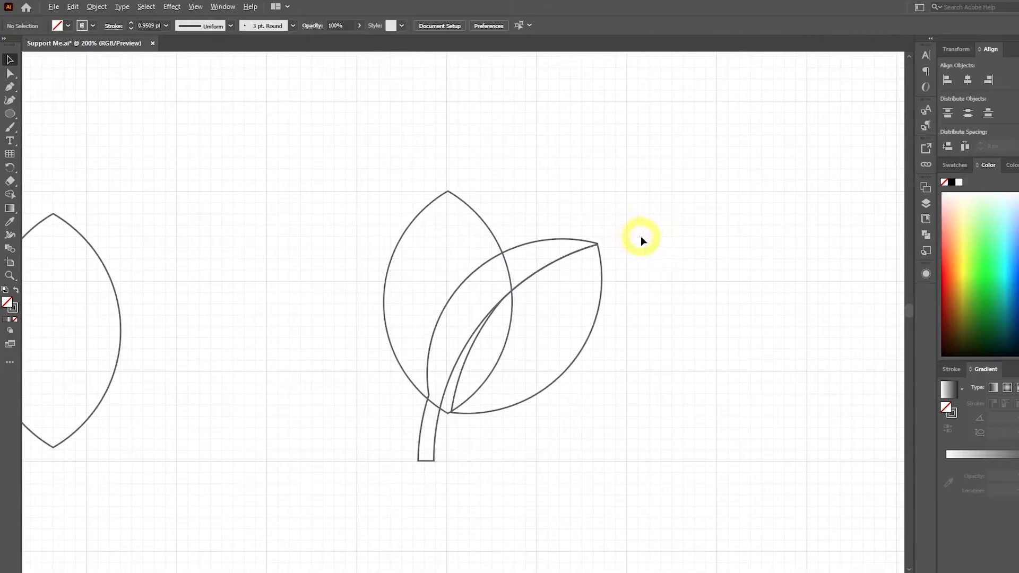
Draw an open curve with the Pen tool just outside the tilted leaf's upper-left edge, crossing the upright leaf down to the stem.
key(ctrl+=)
drag(759, 227, 678, 208)
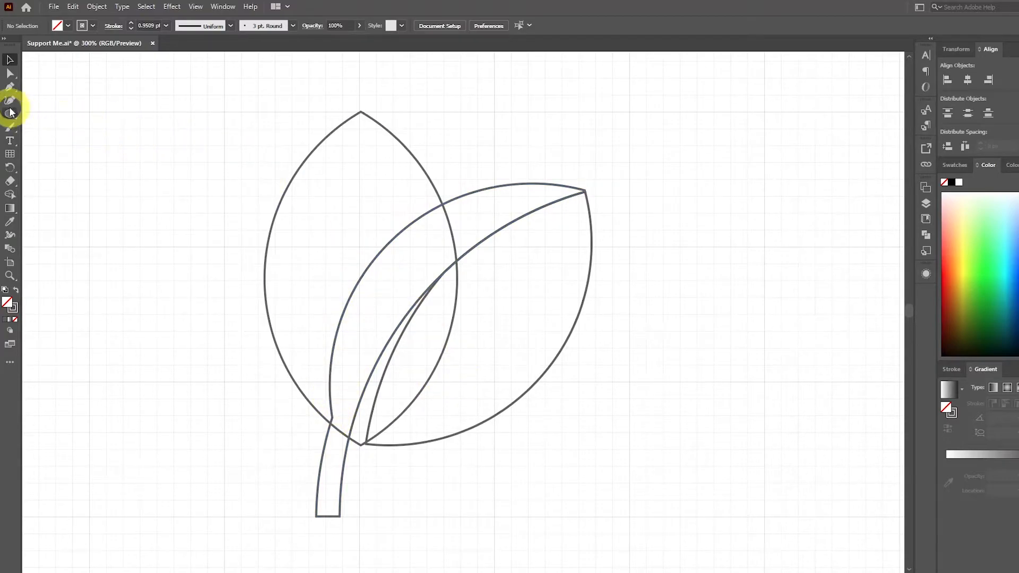
click(9, 86)
click(450, 186)
drag(342, 289, 305, 364)
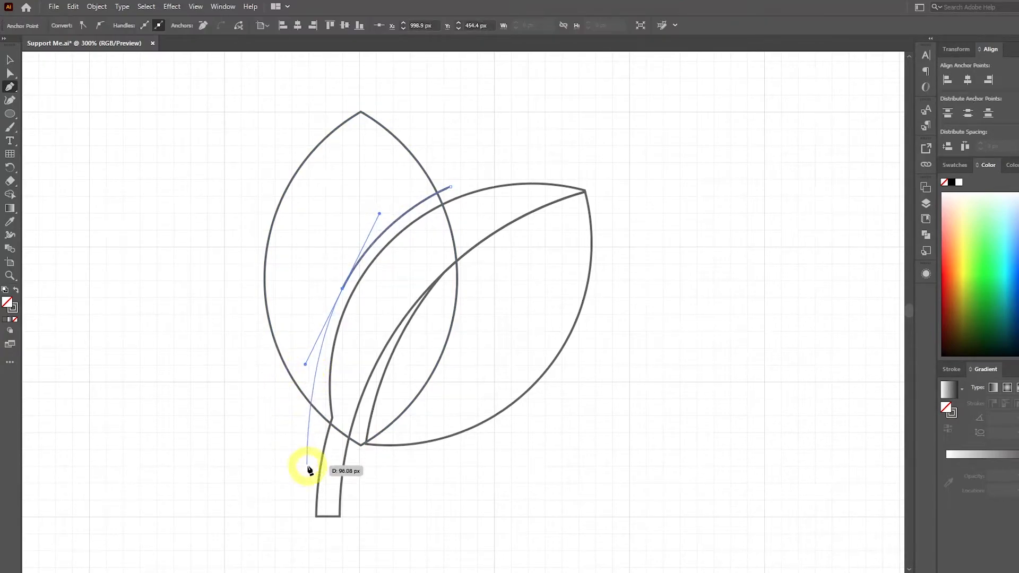
click(320, 432)
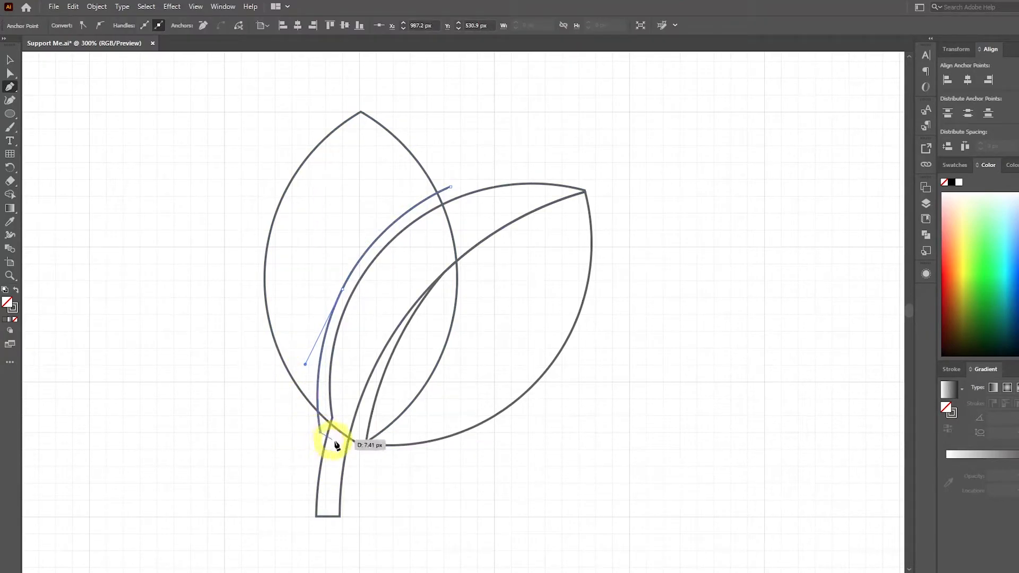
ctrl+click(248, 440)
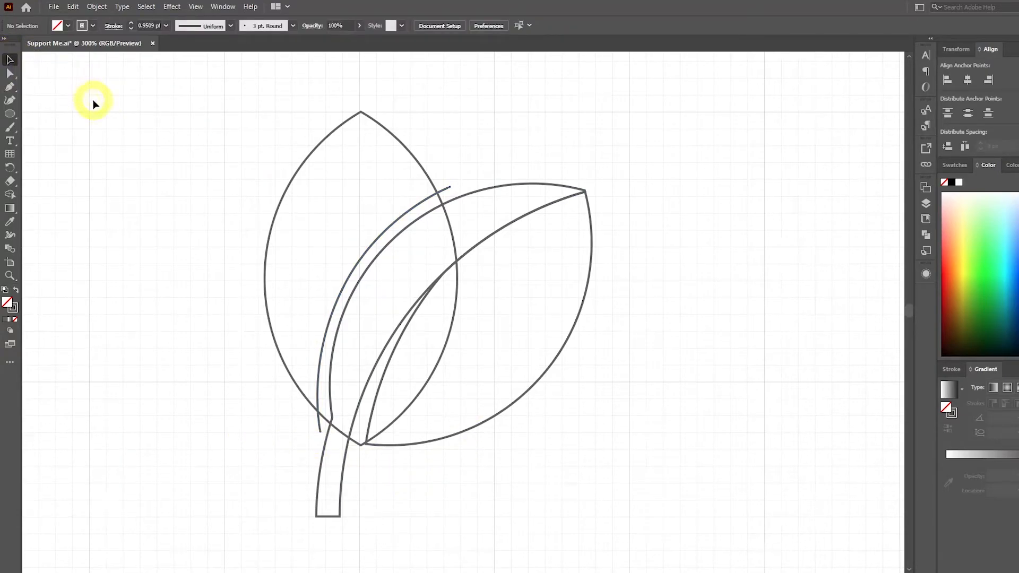
Select the upright leaf and the new curve, erase the leaf area and curve ends beyond the cut with the Shape Builder, and deselect.
click(447, 189)
shift+click(430, 182)
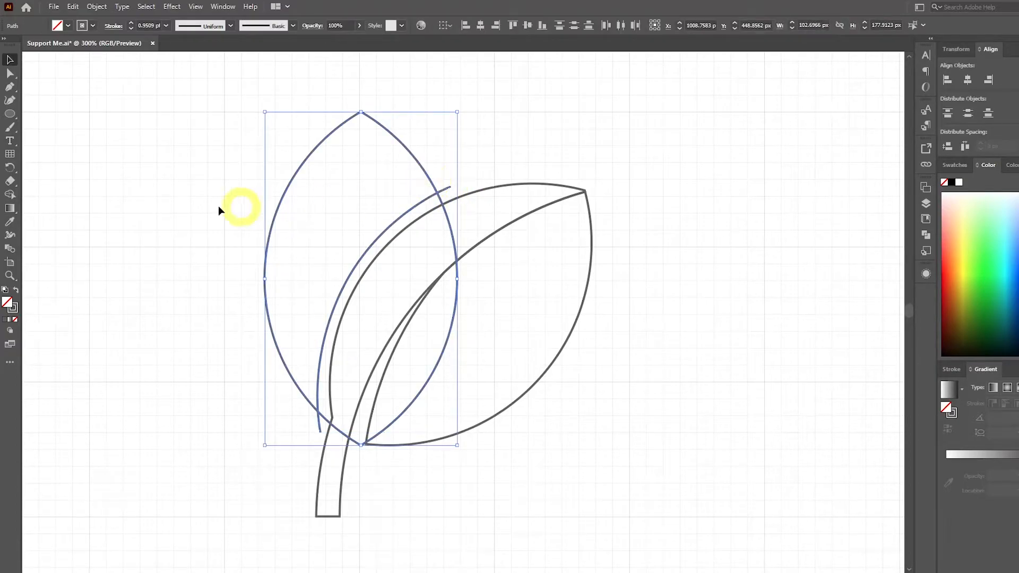
click(13, 194)
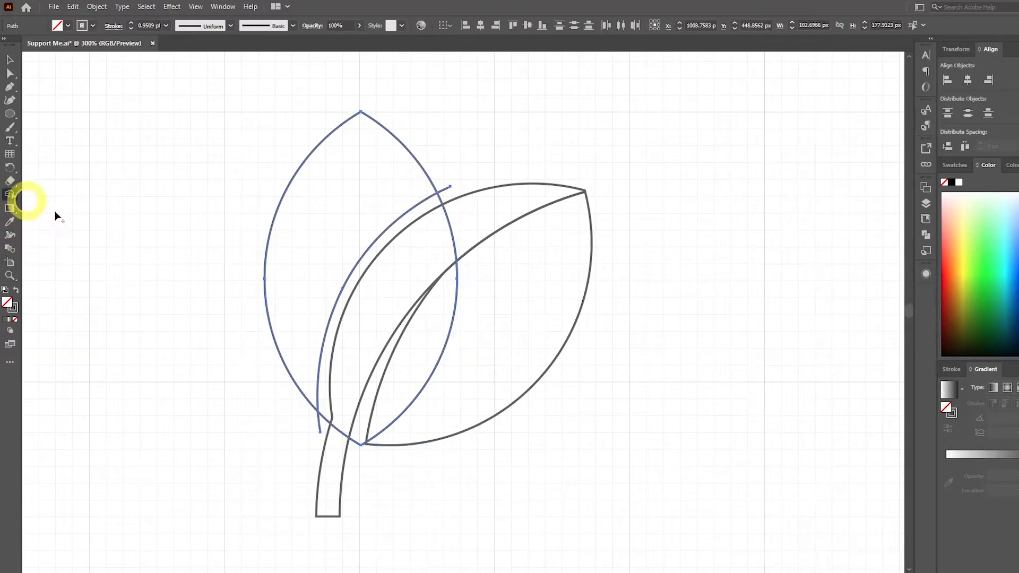
alt+click(432, 238)
alt+click(444, 189)
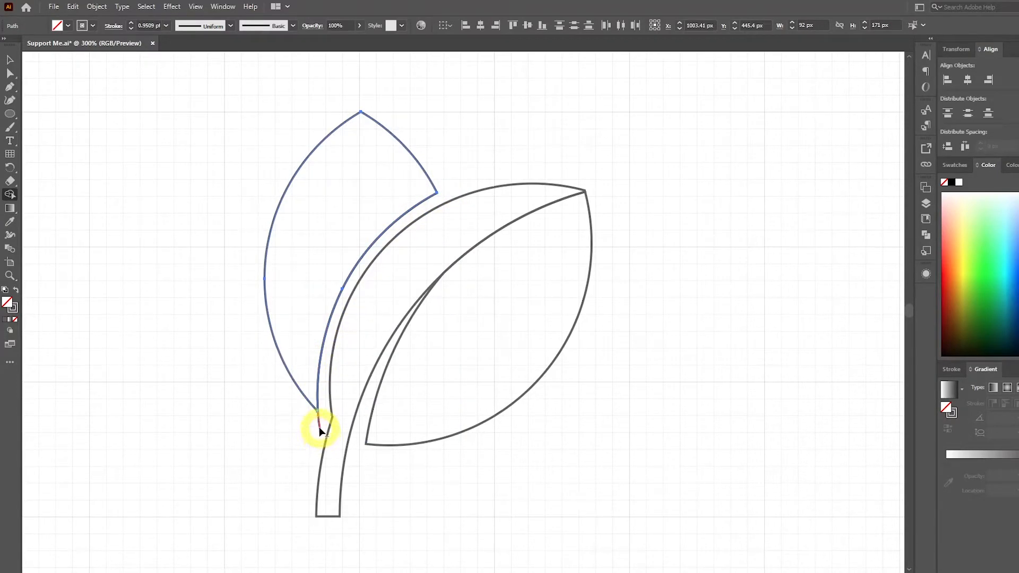
click(10, 60)
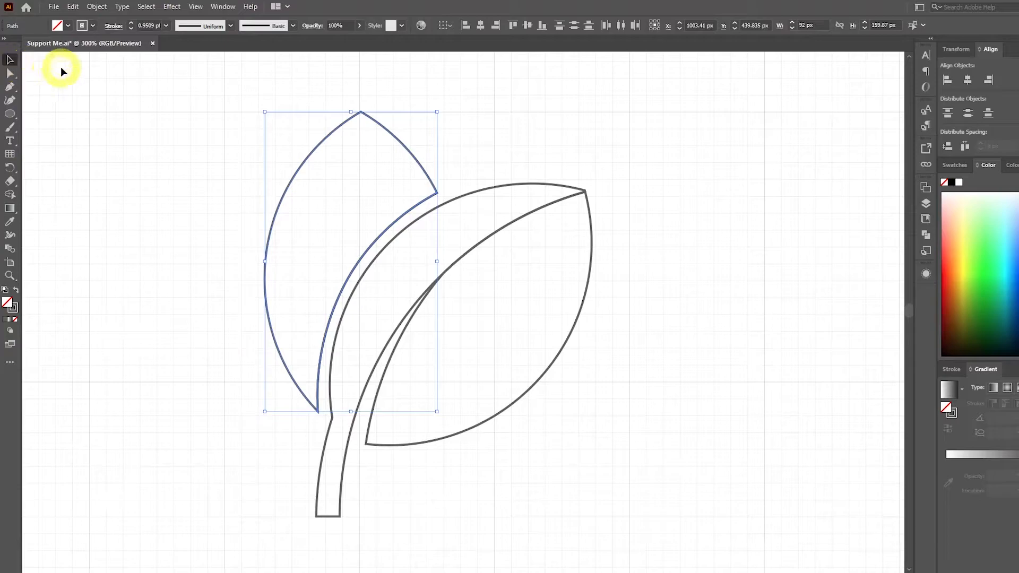
click(63, 69)
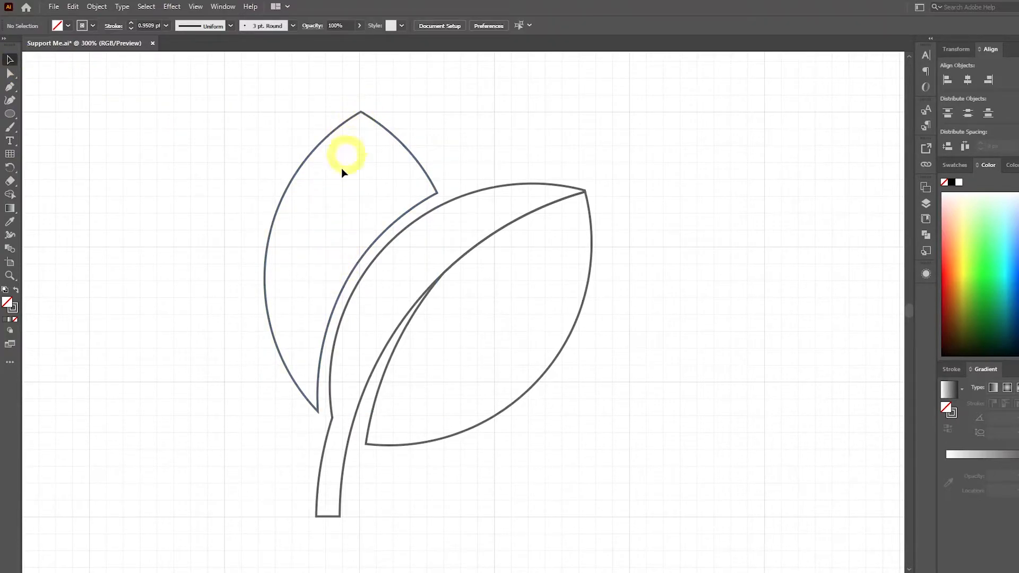
Draw a curved centre line with the Pen tool from the upright leaf's tip down past its lower right edge.
click(9, 86)
click(361, 112)
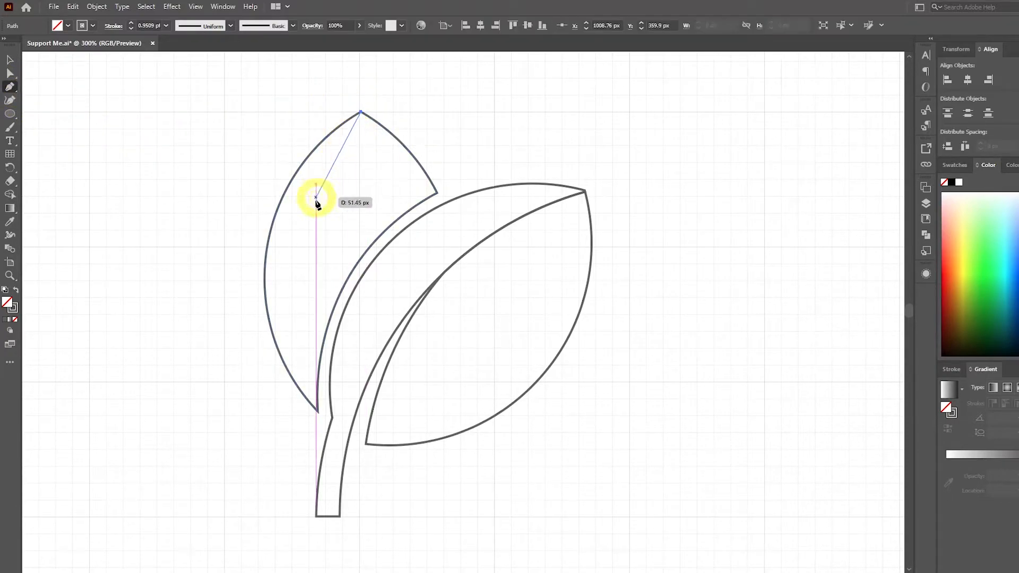
drag(316, 259, 316, 342)
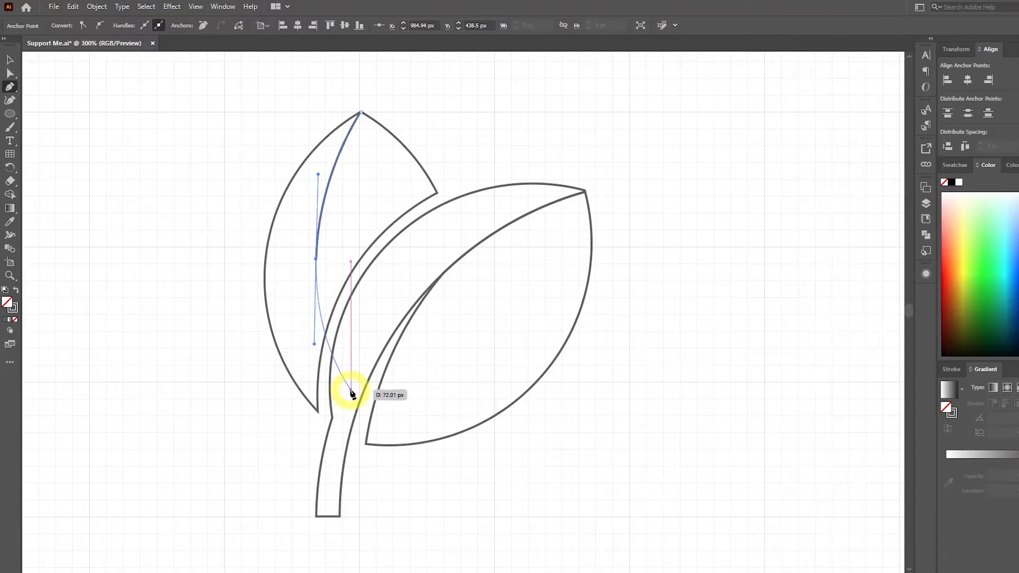
click(346, 392)
ctrl+click(207, 372)
click(9, 60)
Select the upright leaf with its centre line, erase the line's protruding lower end with the Shape Builder, and deselect.
drag(418, 108, 330, 136)
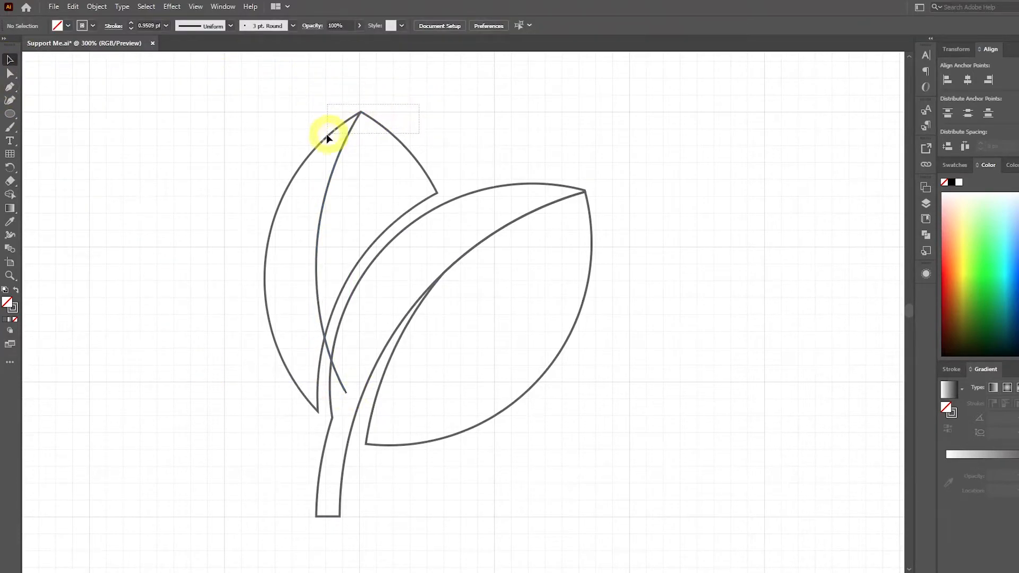
drag(257, 178, 236, 194)
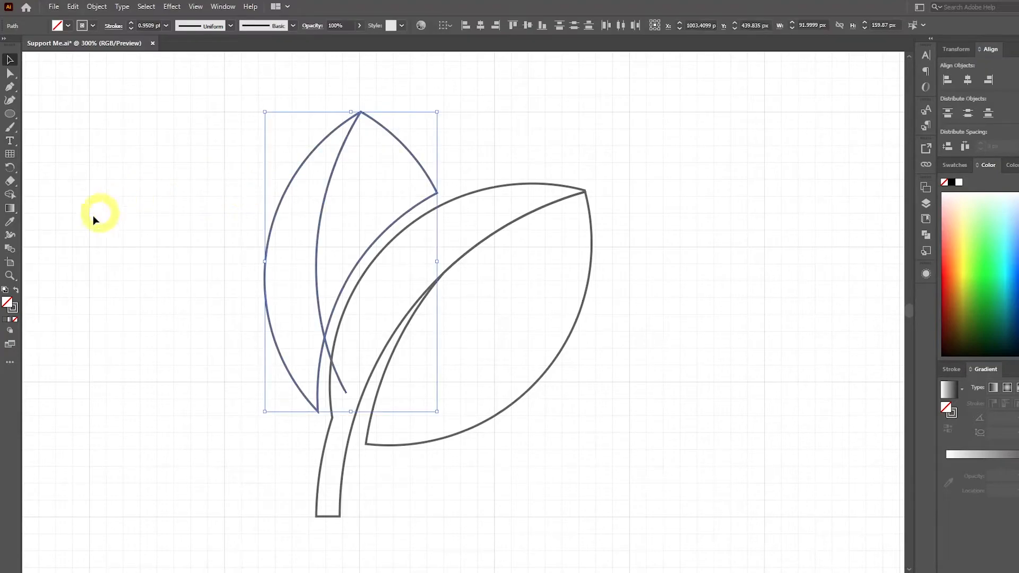
click(9, 194)
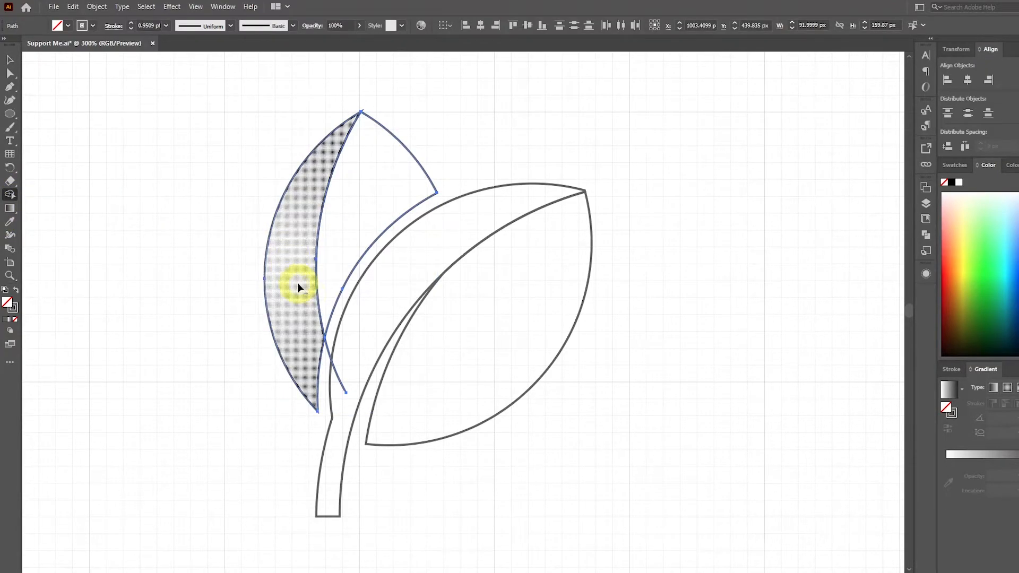
alt+click(340, 381)
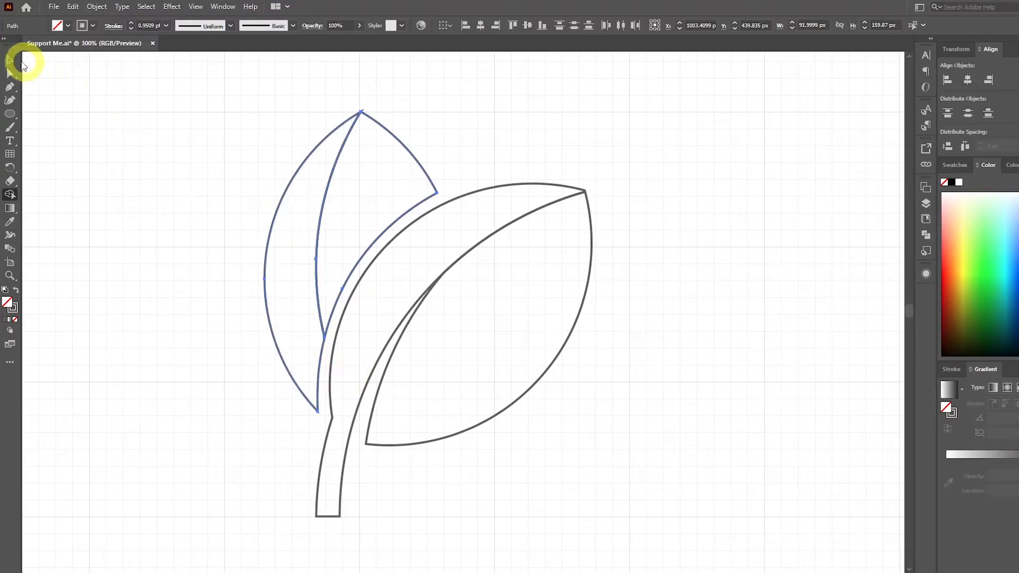
key(v)
click(132, 90)
Delete the spare leaf outline to the left of the plant graphic.
scroll(700, 212, down, 1)
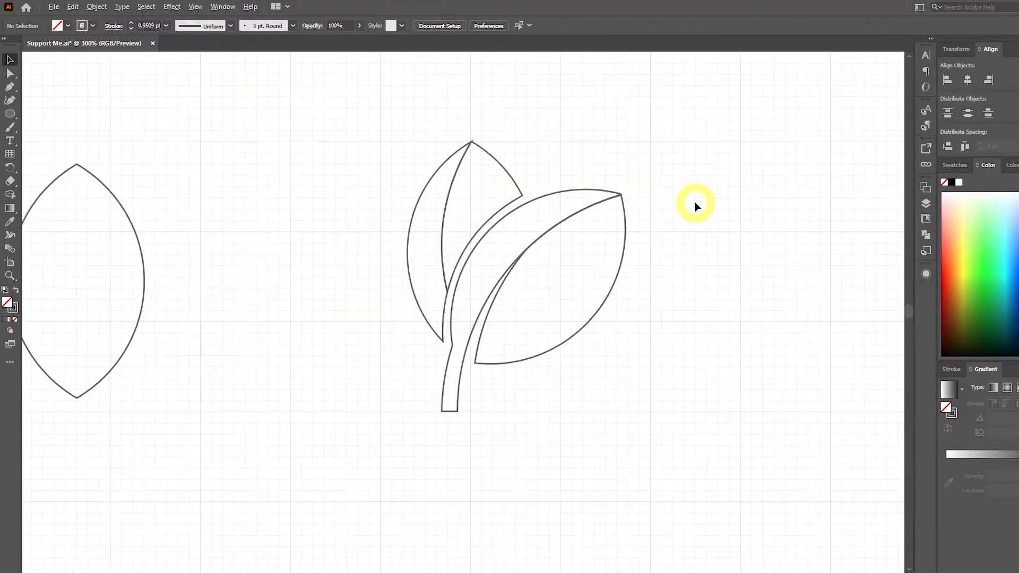
scroll(732, 207, left, 1)
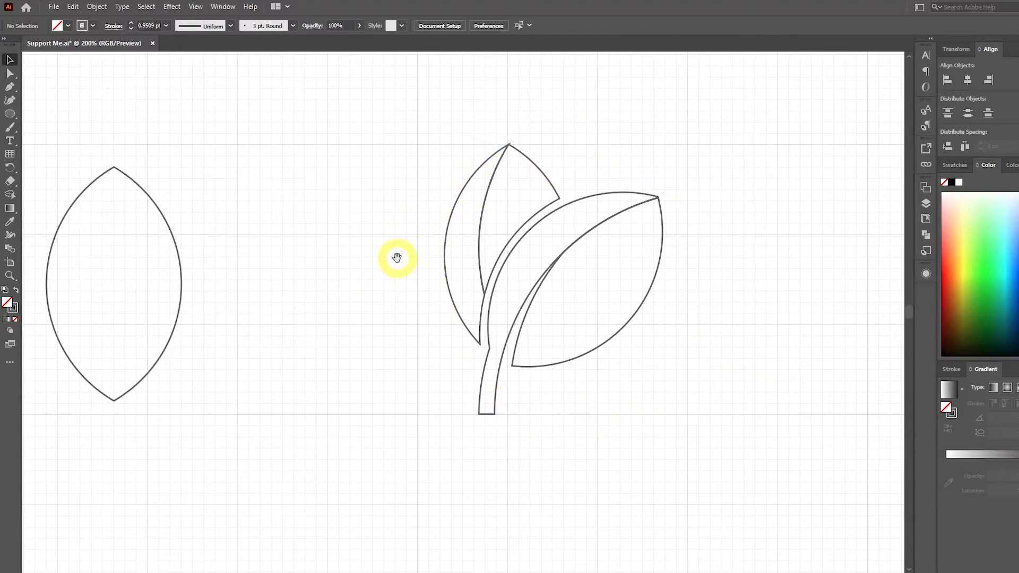
drag(398, 262, 484, 232)
drag(314, 110, 141, 417)
key(Delete)
Select the whole plant graphic, enlarge it proportionally about its centre to about 377 by 466 px, and deselect it.
scroll(253, 339, down, 1)
scroll(304, 256, down, 1)
drag(324, 180, 355, 212)
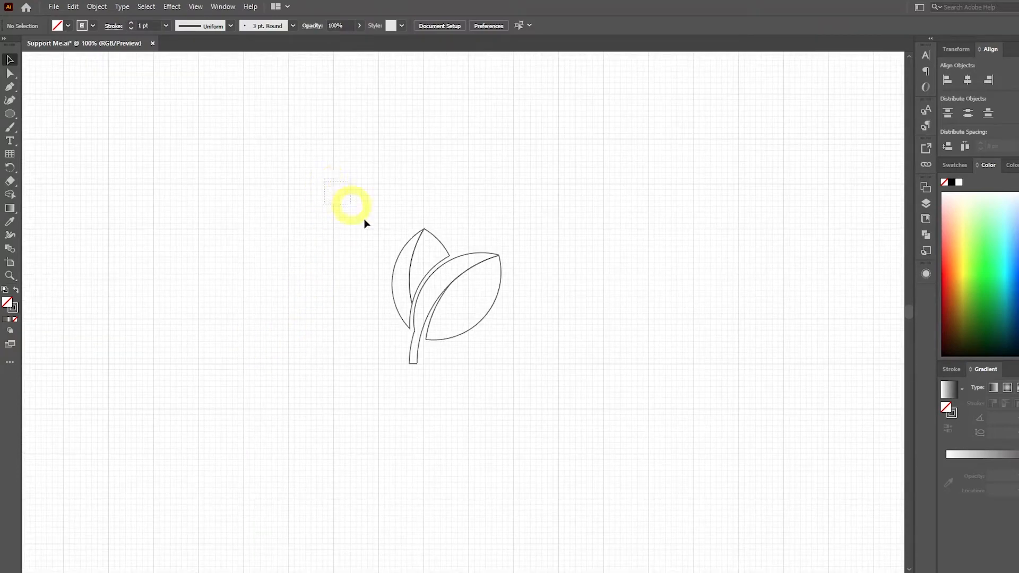
drag(543, 396, 541, 380)
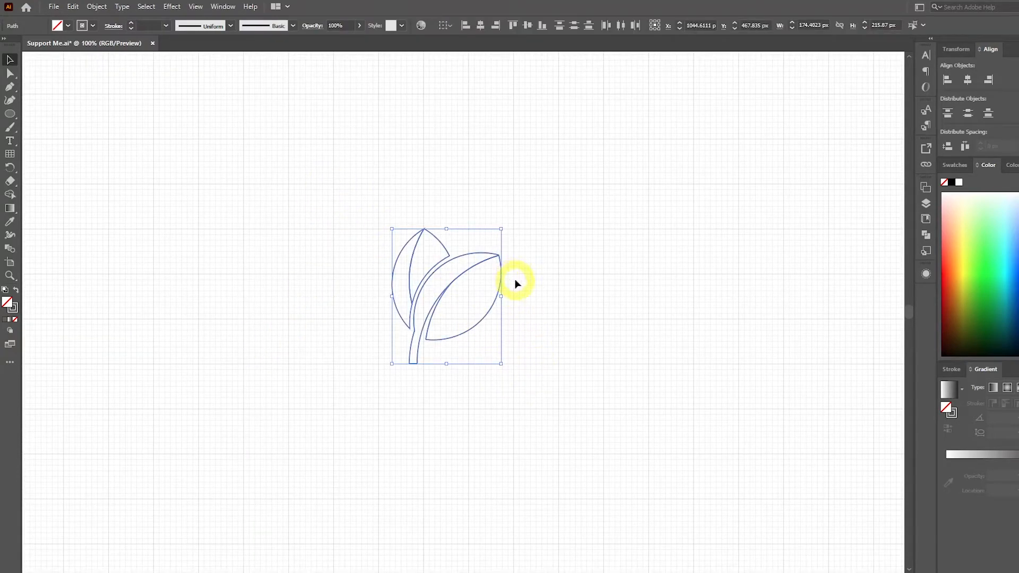
drag(502, 228, 567, 150)
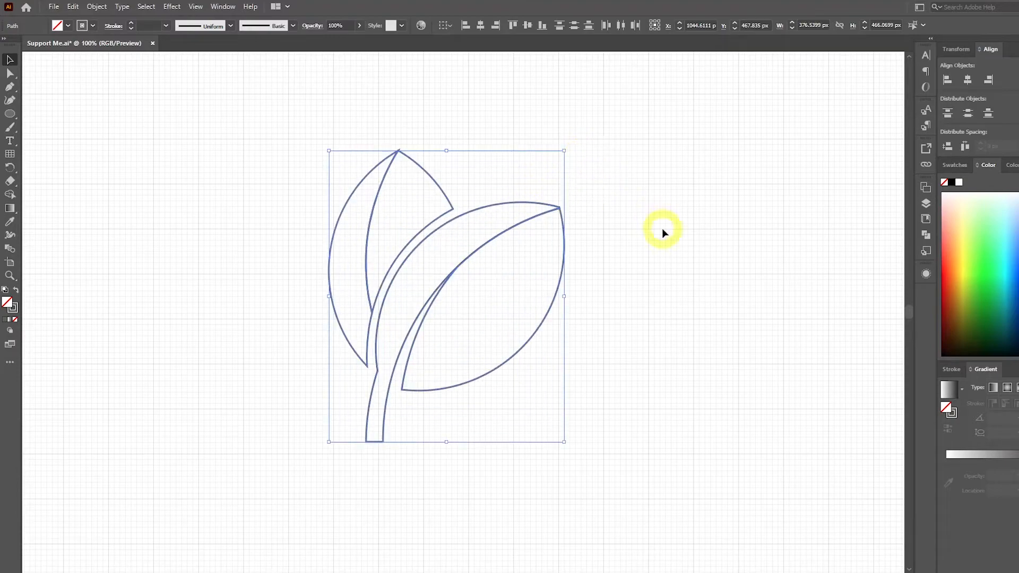
click(661, 228)
Enlarge the group of colour swatches in the artboard's upper left corner to about 443 by 423 px and deselect it.
scroll(652, 301, down, 1)
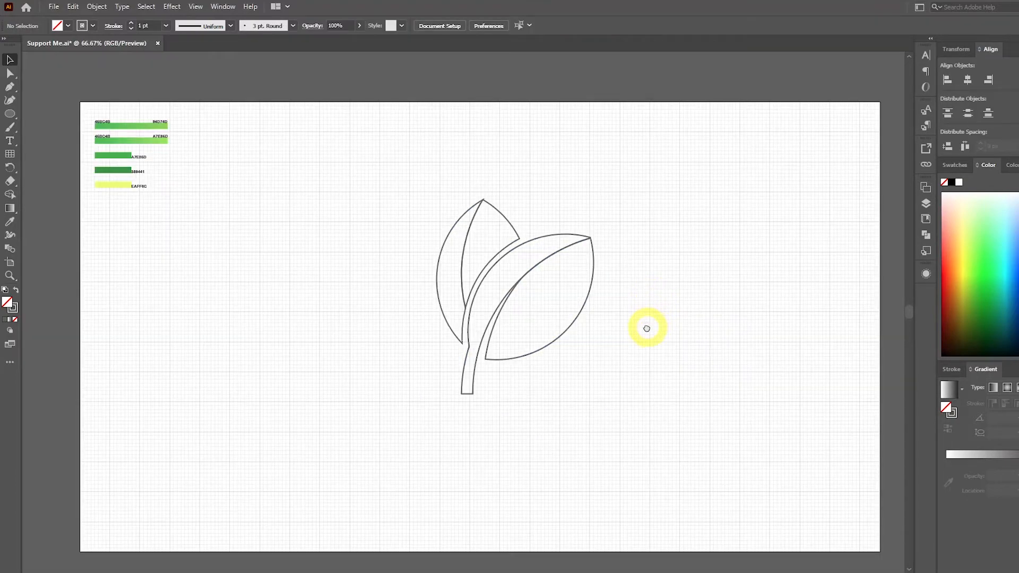
drag(646, 328, 763, 376)
scroll(237, 191, up, 4)
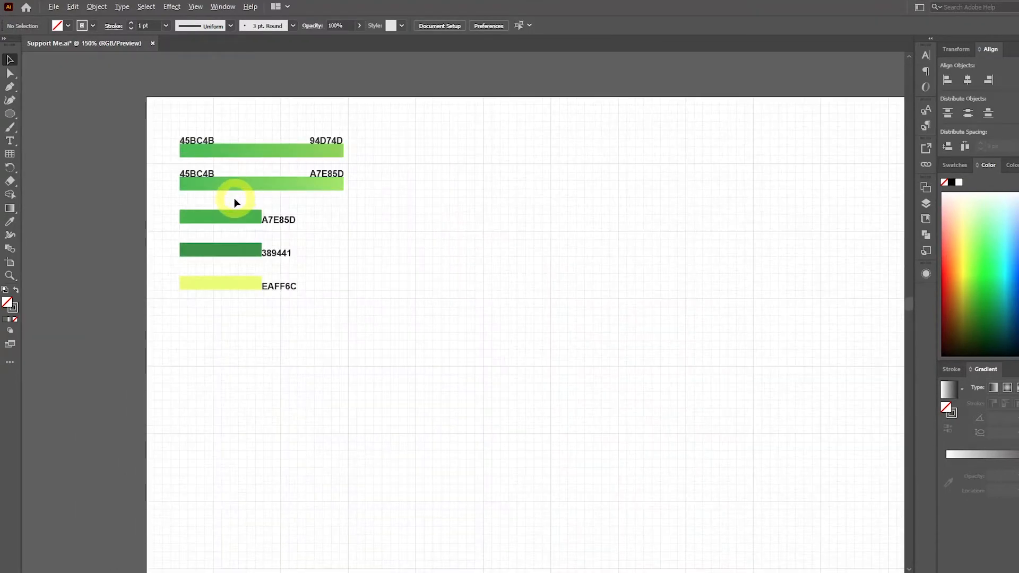
drag(236, 200, 423, 286)
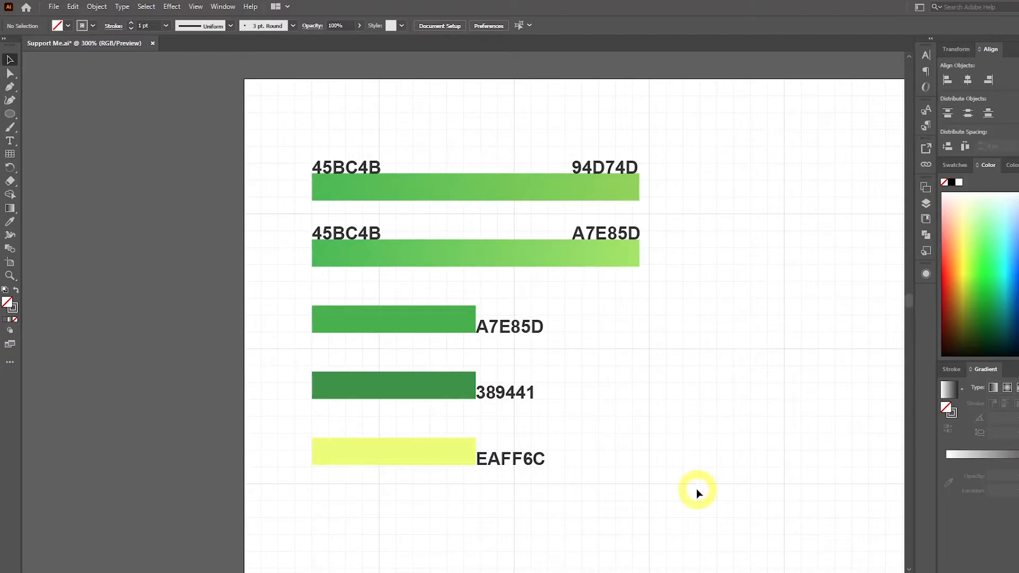
scroll(711, 329, down, 2)
drag(710, 330, 477, 254)
scroll(477, 254, down, 2)
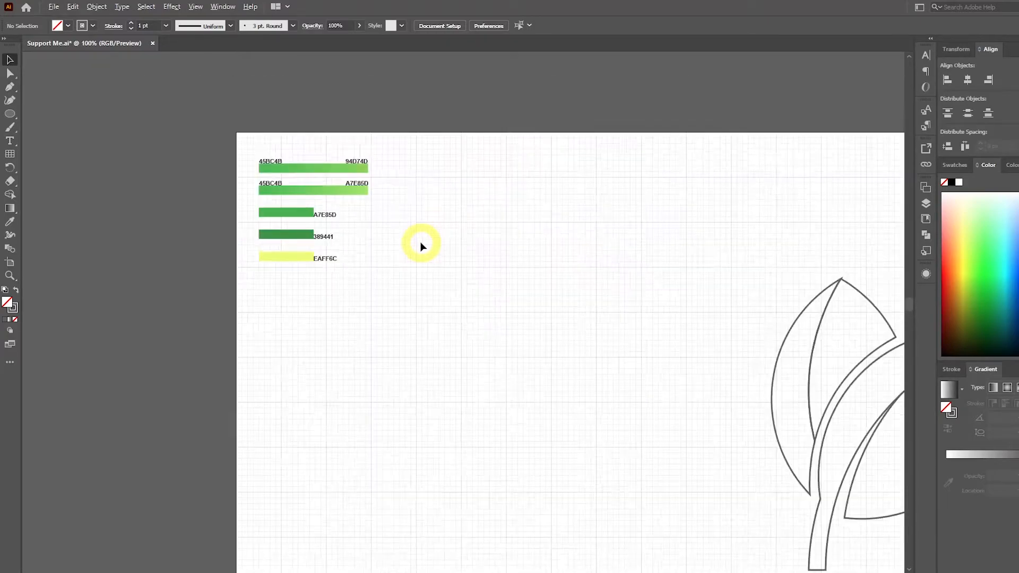
click(386, 216)
drag(391, 255, 497, 362)
click(582, 380)
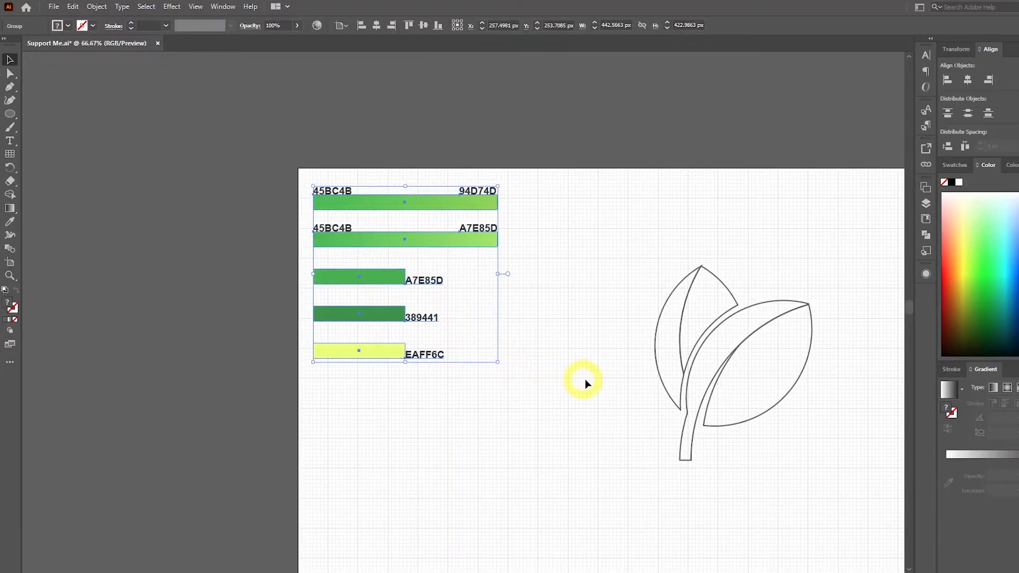
Fill the tilted leaf's right half with the 45BC4B to 94D74D gradient swatch using the Eyedropper.
drag(582, 380, 381, 321)
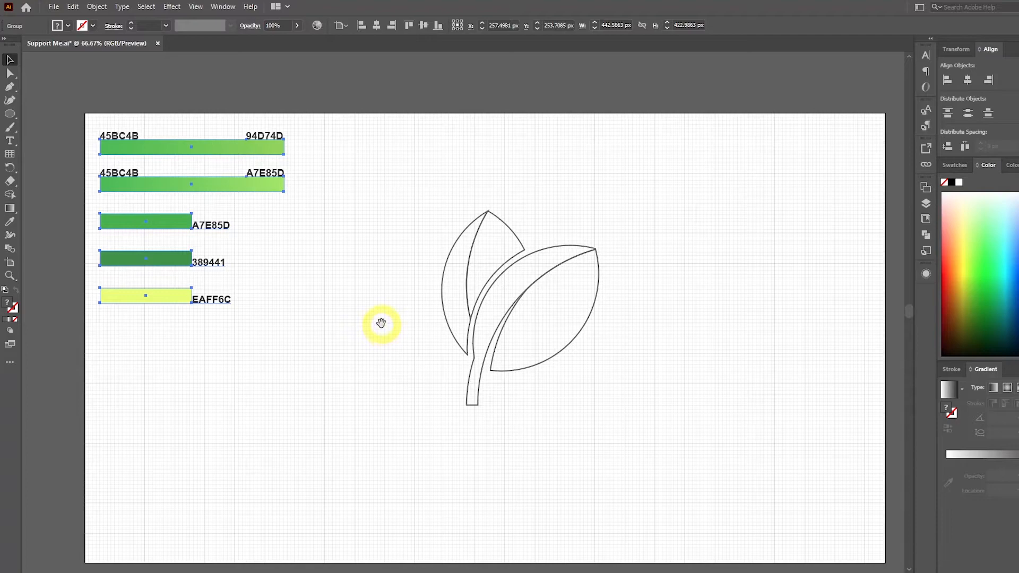
click(586, 326)
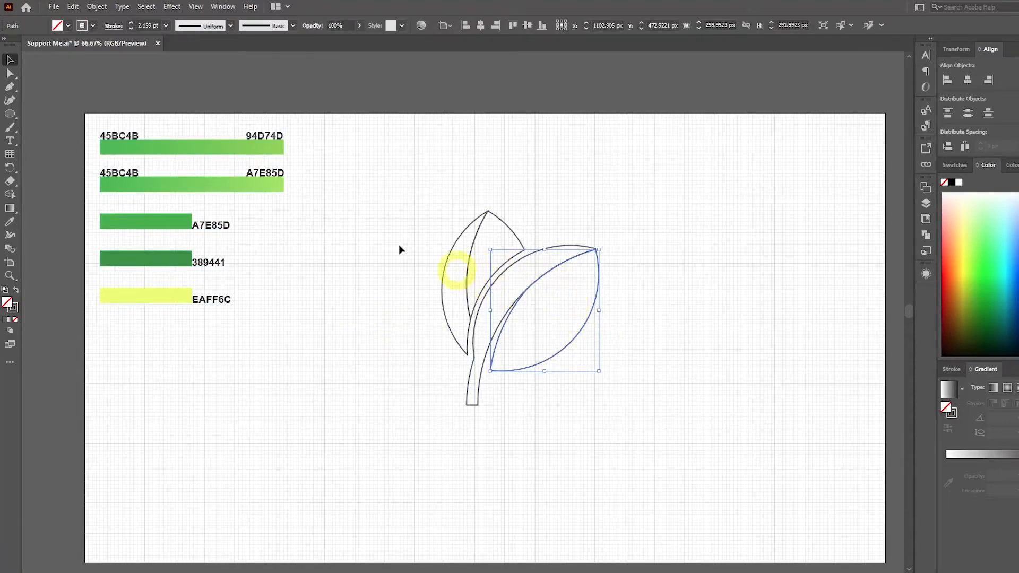
click(9, 223)
click(170, 145)
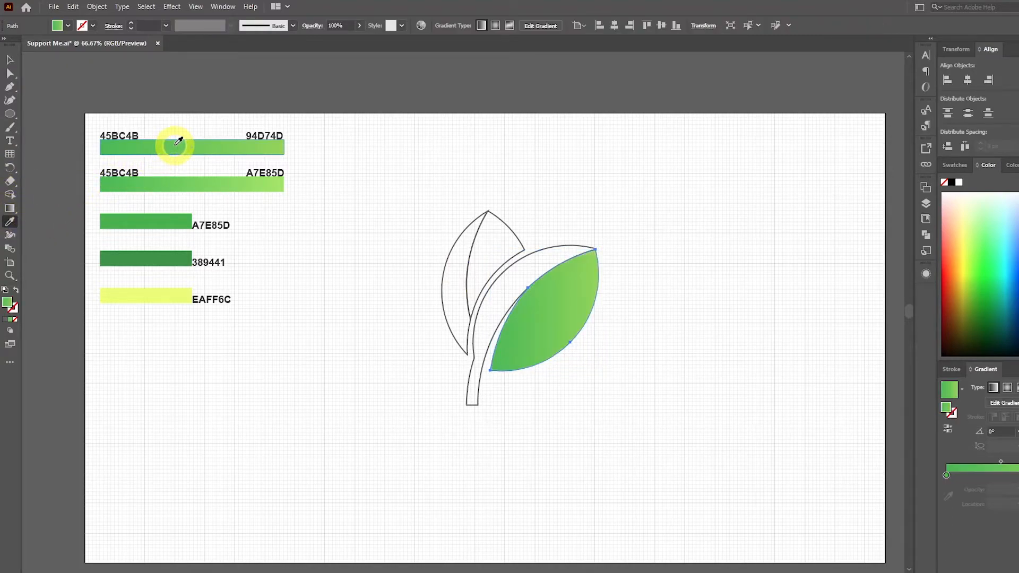
Fill the stem and the tilted leaf's left half with the 45BC4B to A7E85D gradient swatch using the Eyedropper.
click(10, 60)
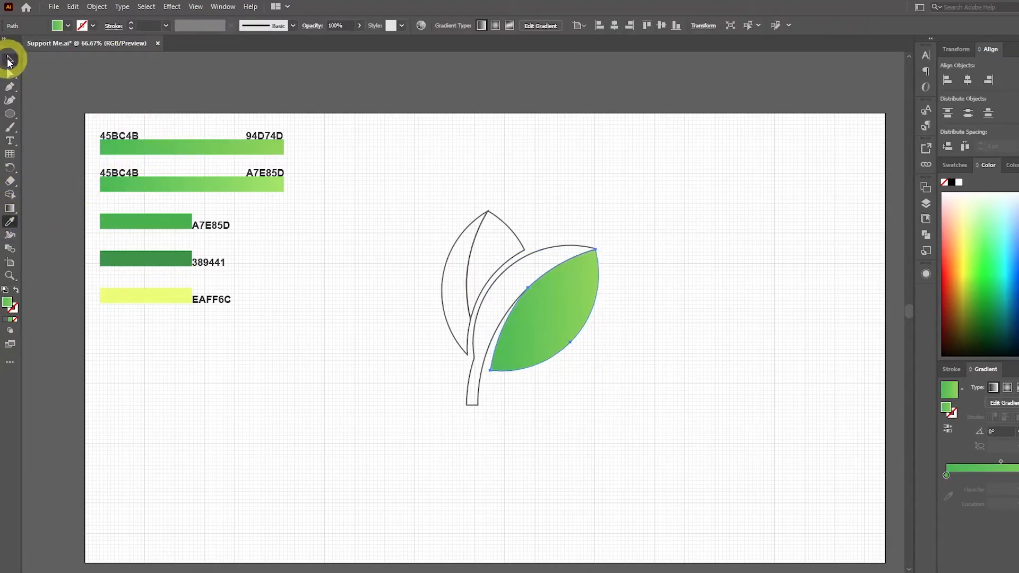
click(556, 247)
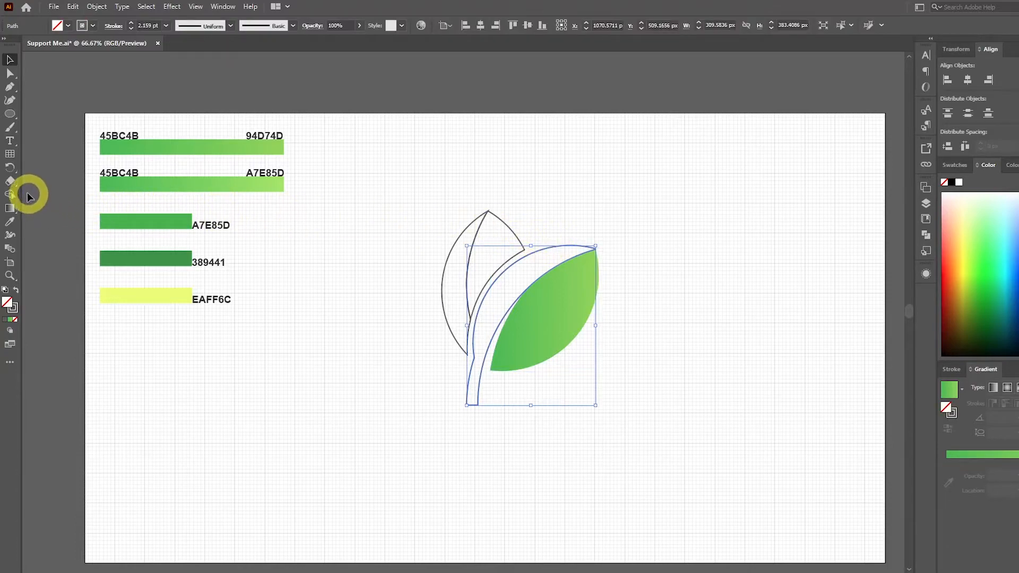
click(10, 222)
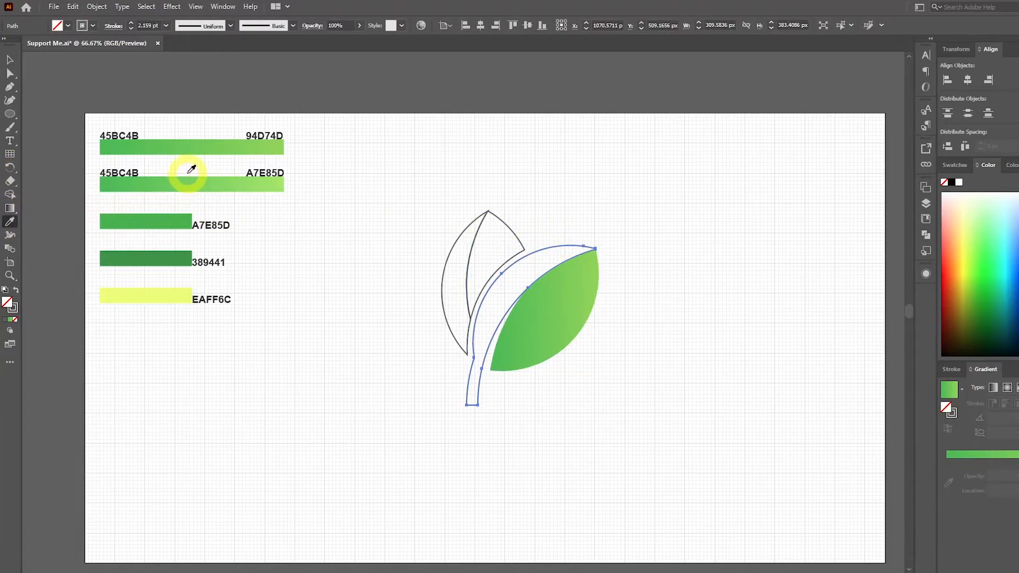
click(187, 185)
Fill the upright leaf's right half with the 45BC4B to 94D74D gradient swatch using the Eyedropper.
click(10, 60)
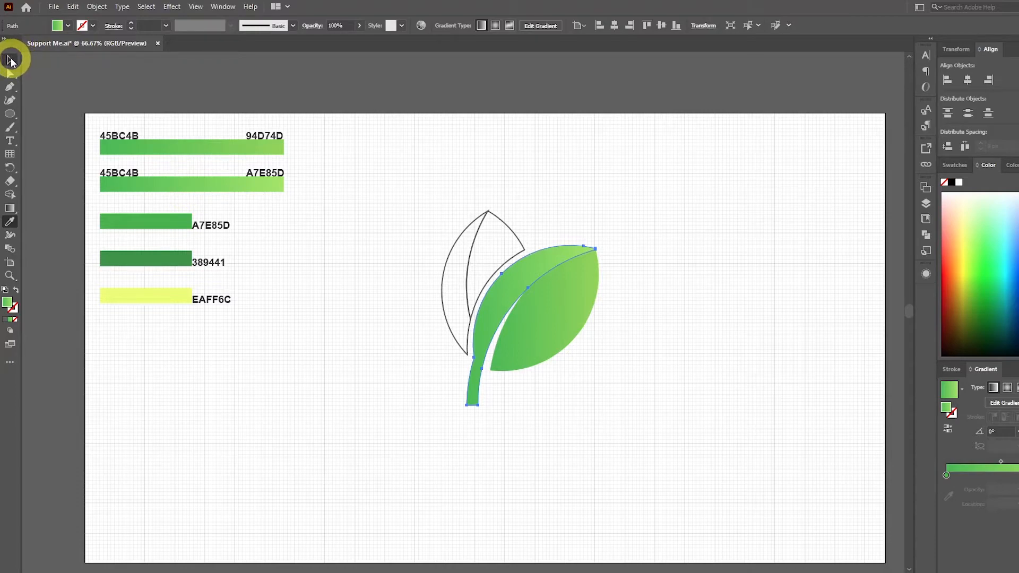
click(506, 231)
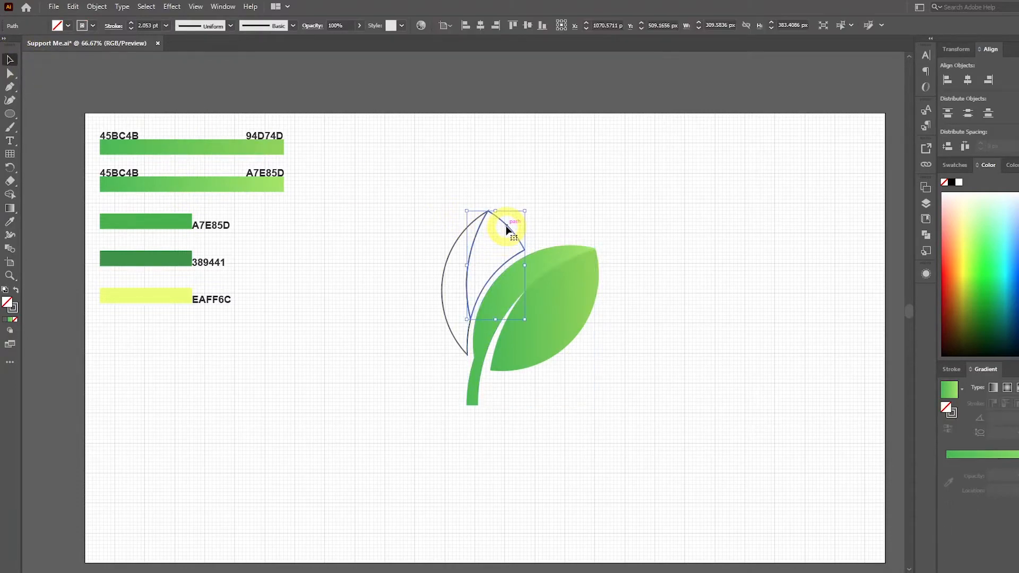
click(10, 222)
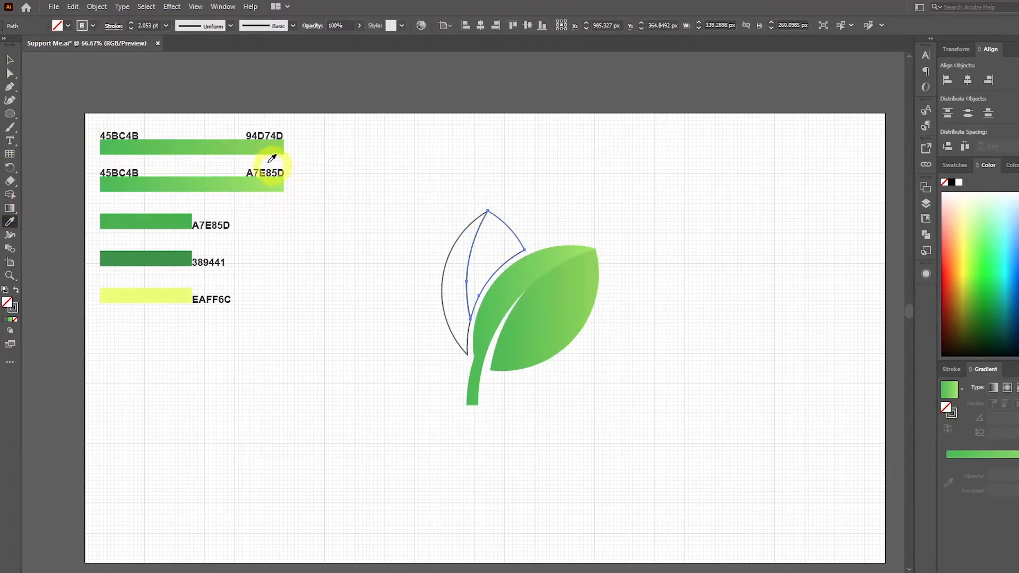
click(244, 144)
Fill the upright leaf's left half with the 45BC4B to A7E85D gradient swatch using the Eyedropper and deselect everything.
click(10, 60)
click(454, 240)
click(10, 222)
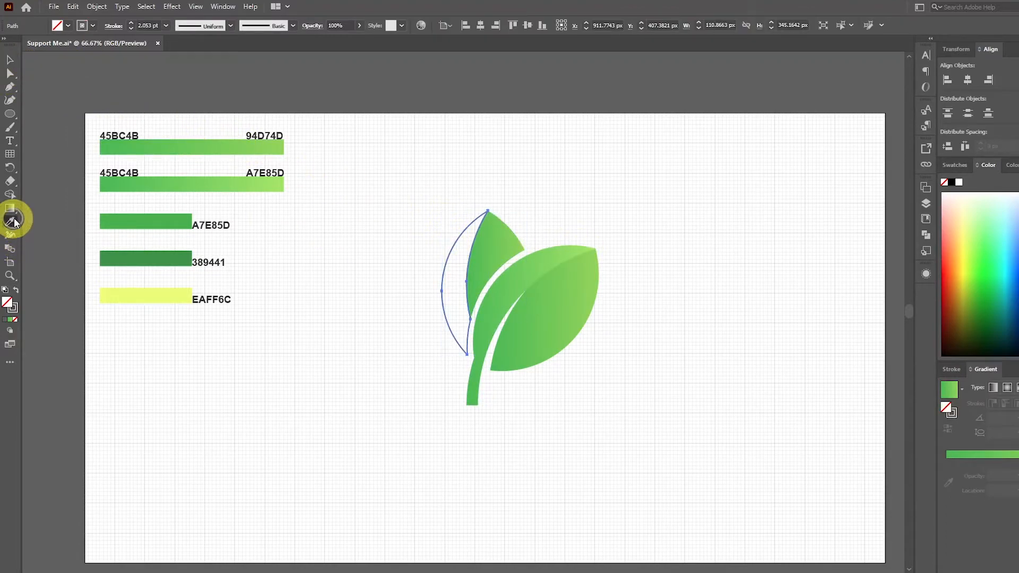
click(197, 183)
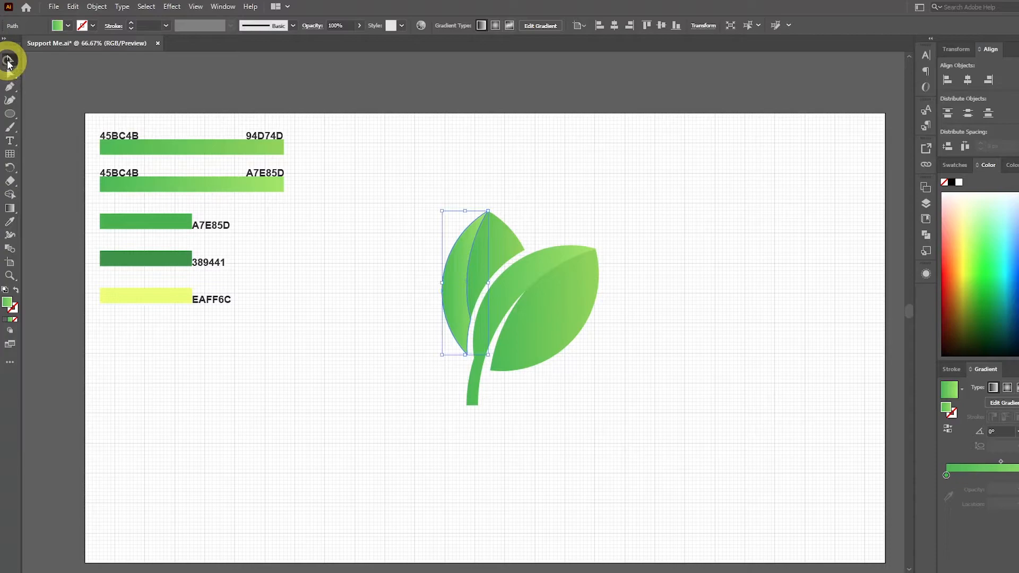
click(8, 61)
click(550, 302)
click(652, 306)
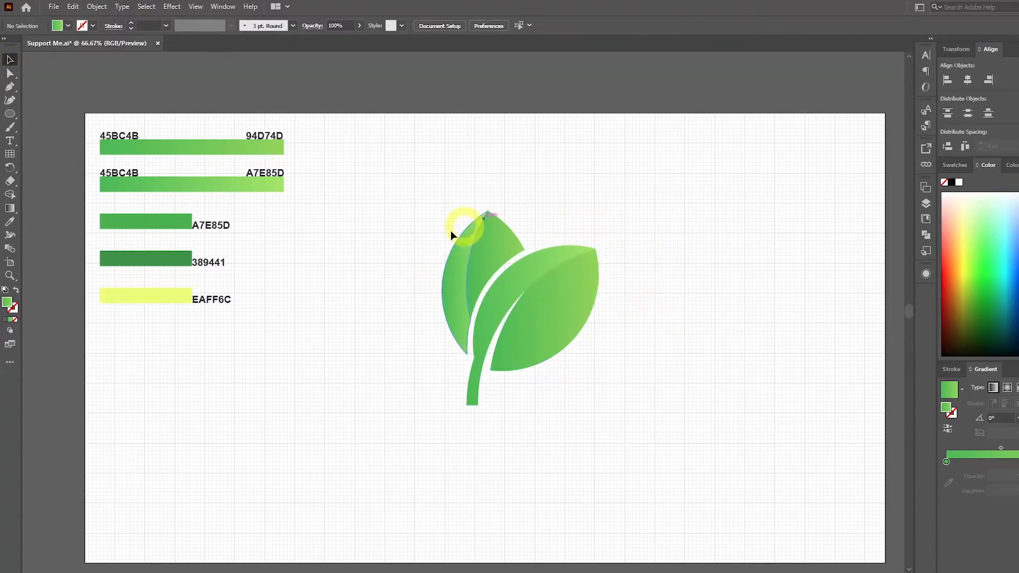
Redirect the gradient on the tilted leaf's right half along a short line at about 26° with the Gradient tool.
click(551, 301)
click(12, 208)
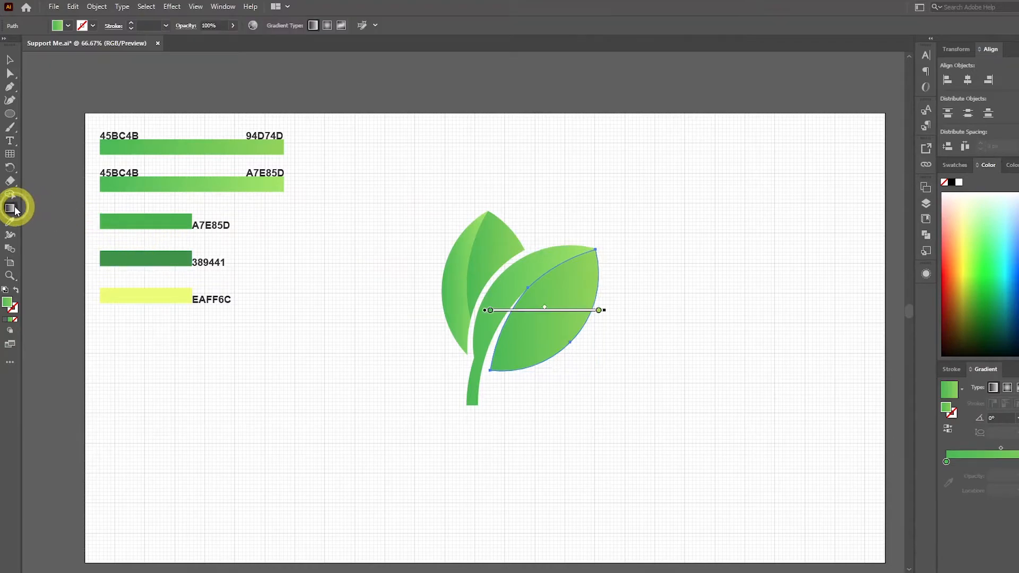
scroll(580, 303, up, 1)
mouse_move(510, 291)
mouse_down()
mouse_move(580, 297)
mouse_move(586, 273)
mouse_move(571, 258)
mouse_move(563, 264)
mouse_up()
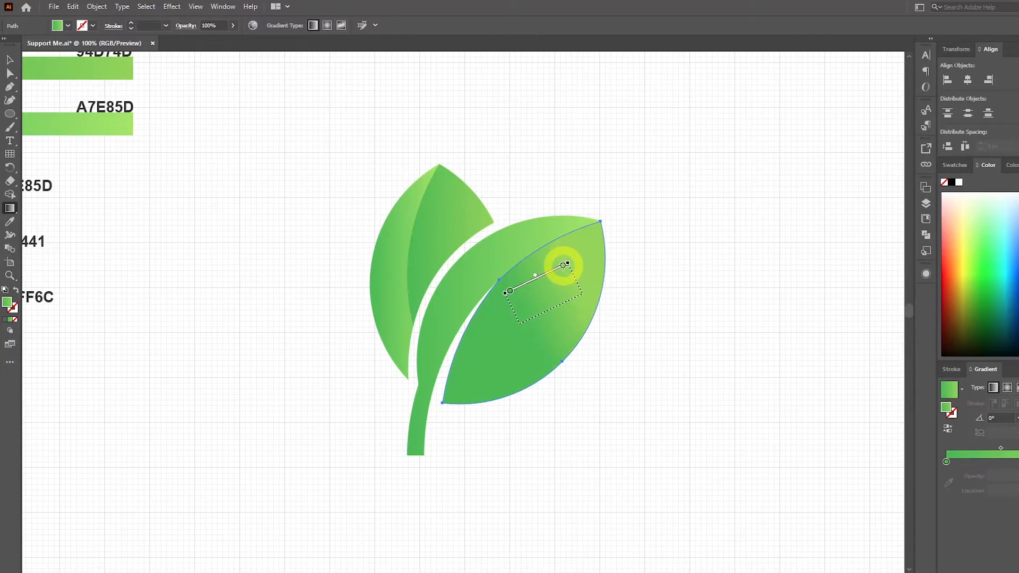
Redirect the gradient of the stem and the tilted leaf's left half diagonally from the lower stem up into the leaf.
click(11, 74)
click(478, 257)
click(12, 235)
click(10, 208)
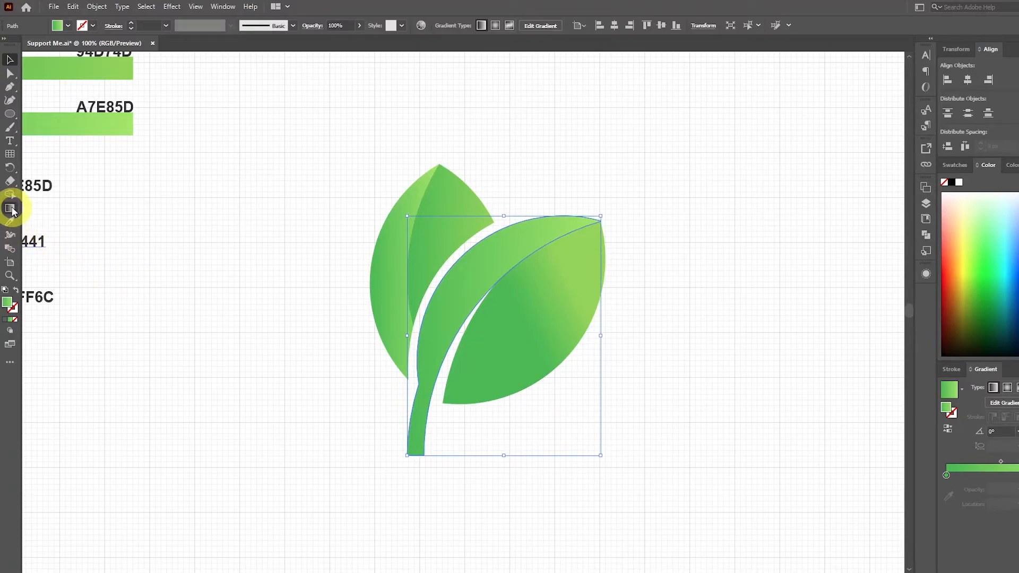
mouse_move(416, 405)
mouse_down()
mouse_move(530, 228)
mouse_move(490, 276)
mouse_move(502, 281)
mouse_up()
Redirect the gradient on the upright leaf's right half at about 62°, running from its lower part toward the tip.
click(7, 62)
click(454, 219)
click(10, 209)
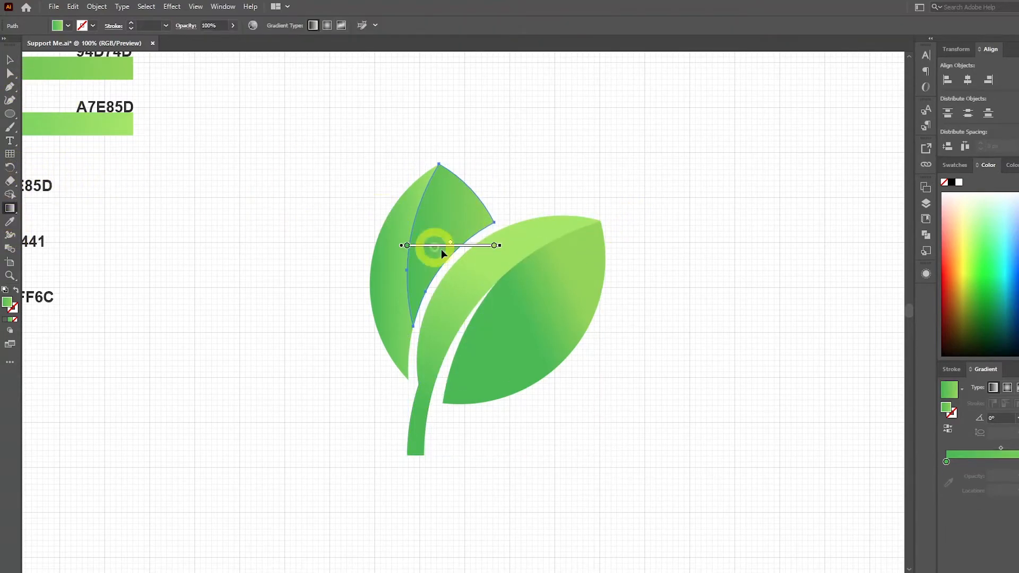
drag(426, 276, 465, 196)
Redirect the gradient on the upright leaf's left half almost vertically, at about 88°, from its base toward the tip.
click(9, 59)
click(395, 266)
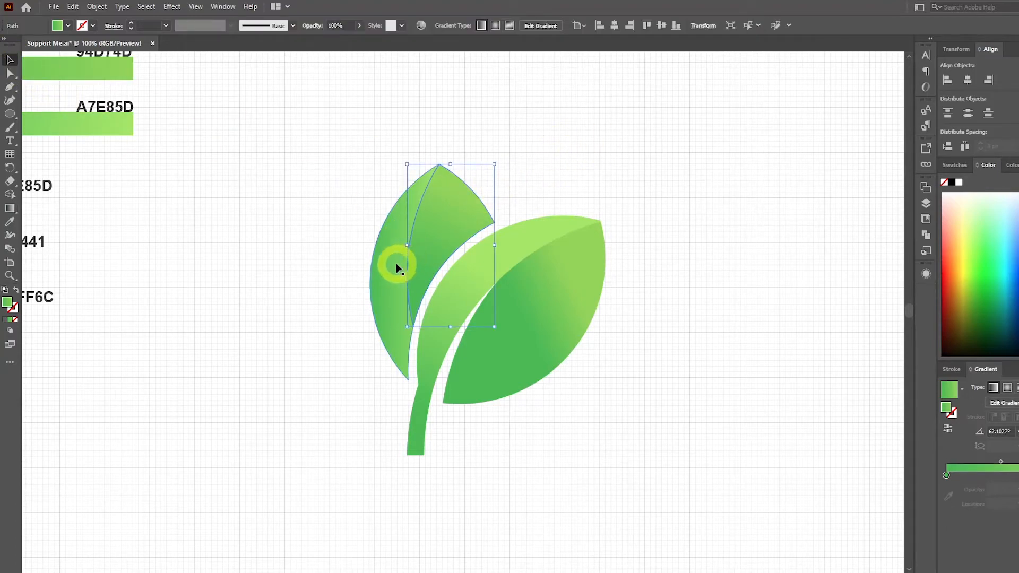
click(9, 207)
click(363, 268)
drag(399, 359, 404, 219)
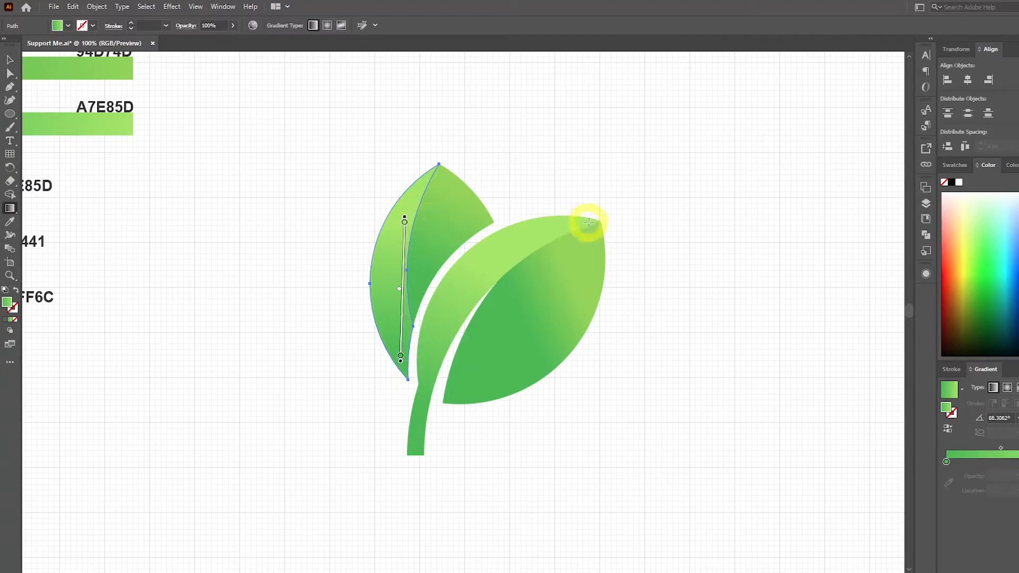
Run the gradient on the tilted leaf's right half at about 40° from its lower part toward the tip and deselect it.
key(v)
click(511, 336)
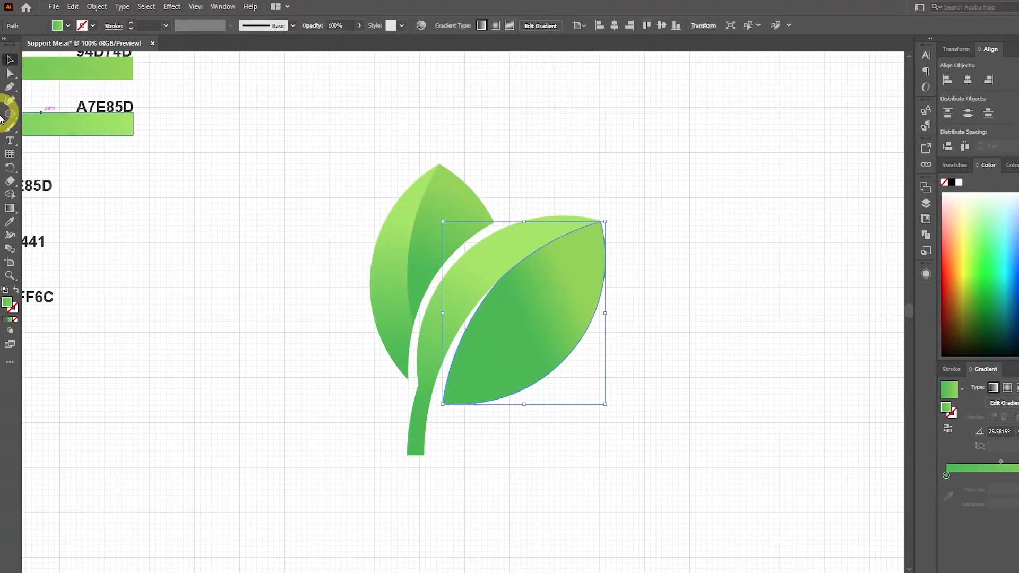
click(10, 207)
drag(485, 359, 597, 264)
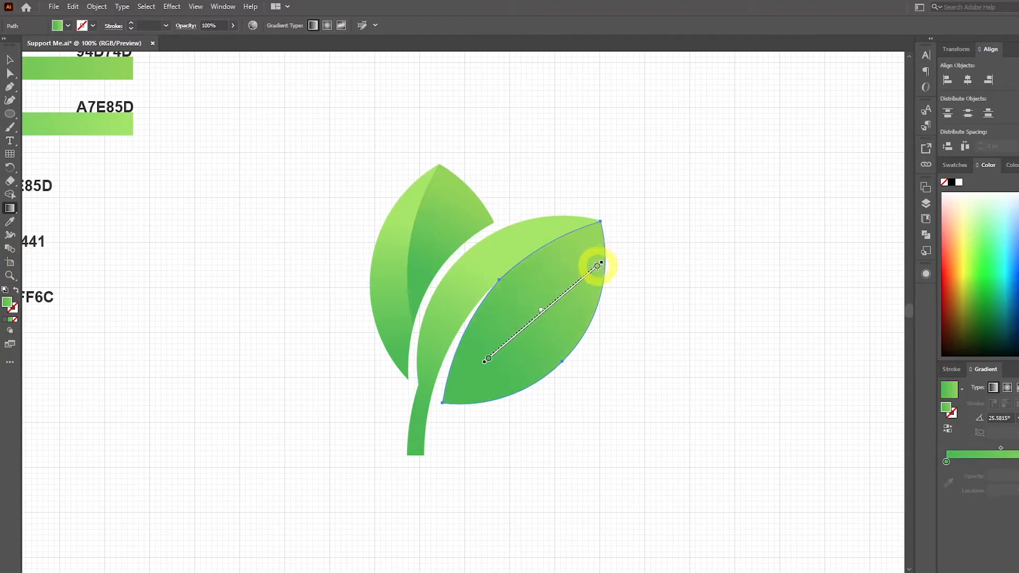
click(9, 60)
click(610, 150)
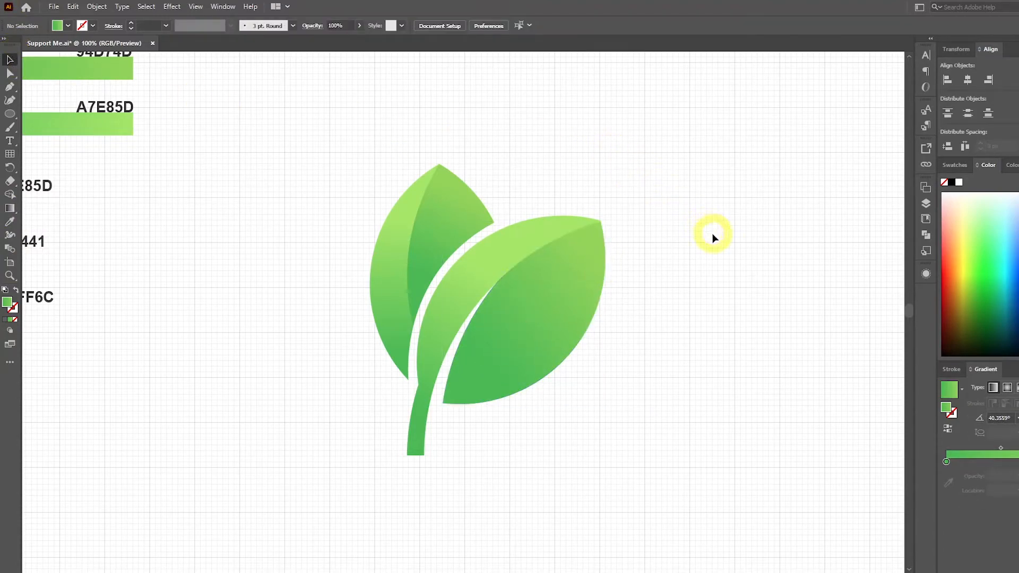
Draw a closed Pen shape from the tilted leaf's tip, curving just inside its outer edge and closing outside around the leaf.
key(ctrl+minus)
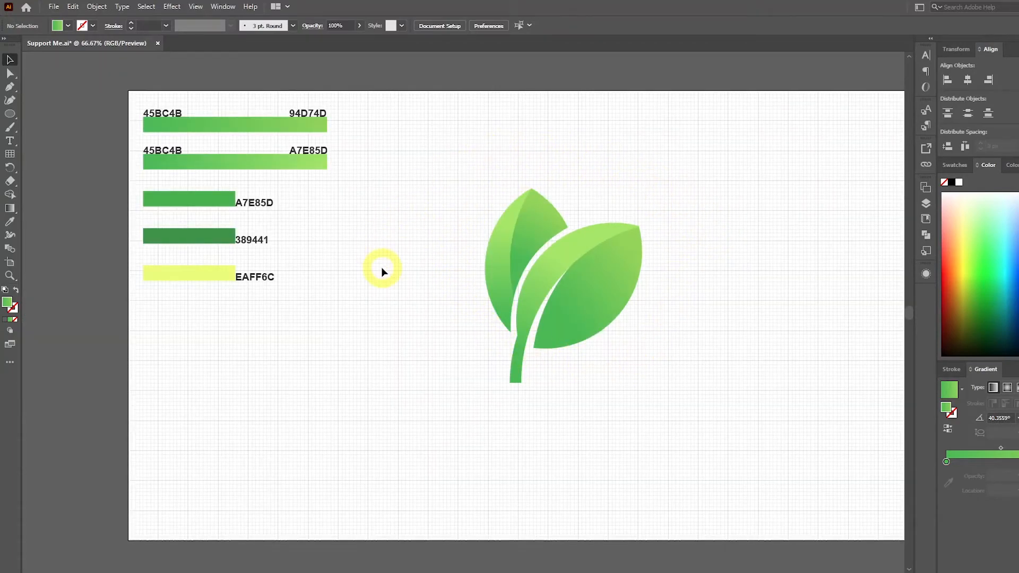
key(ctrl+plus)
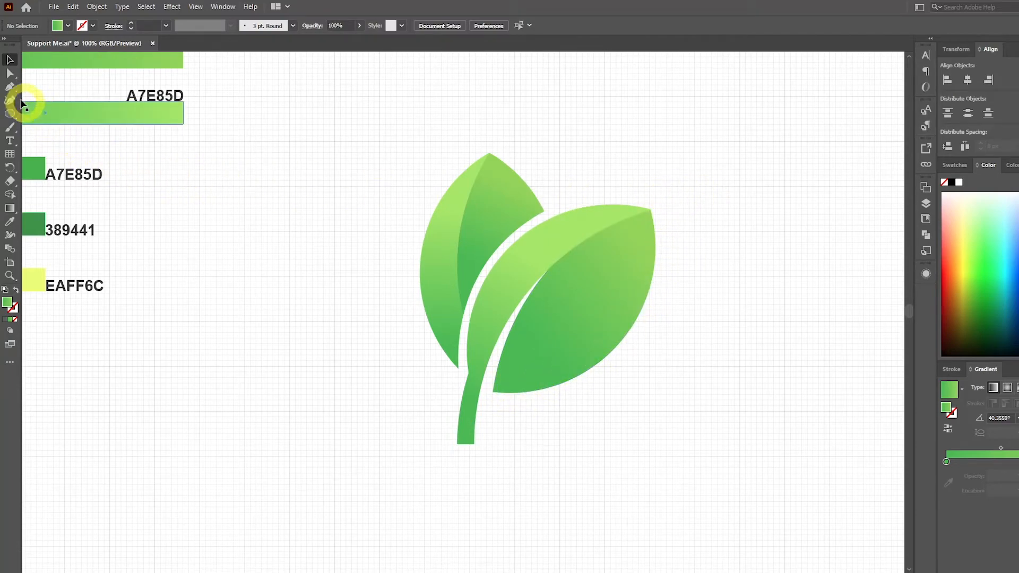
scroll(693, 228, up, 1)
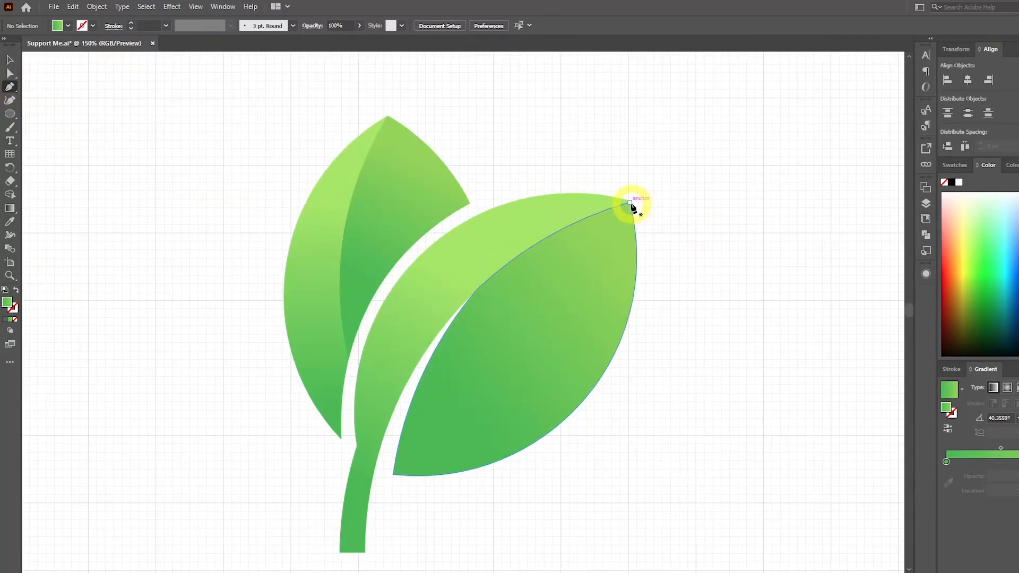
drag(644, 211, 661, 149)
click(647, 140)
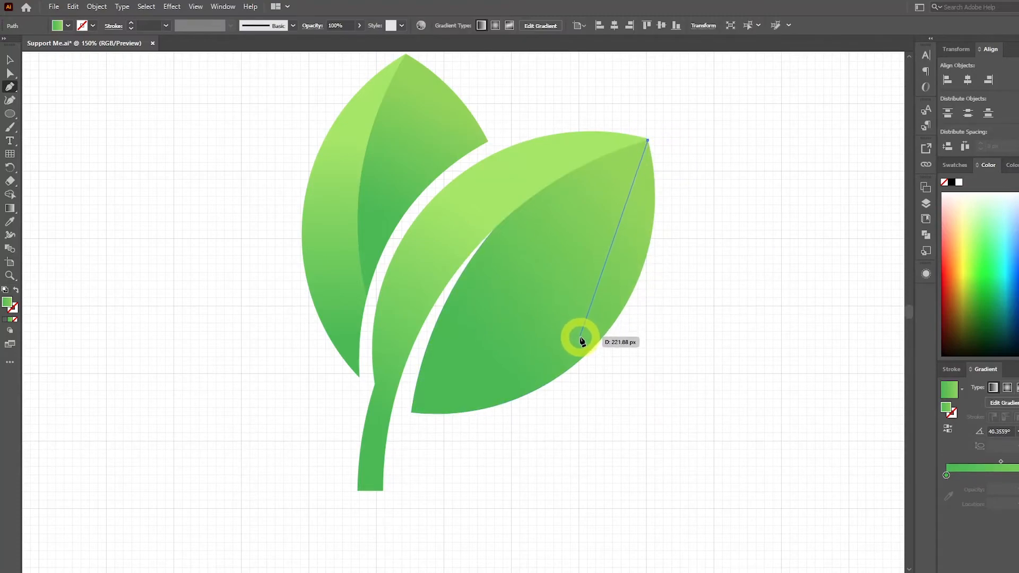
drag(580, 344, 507, 419)
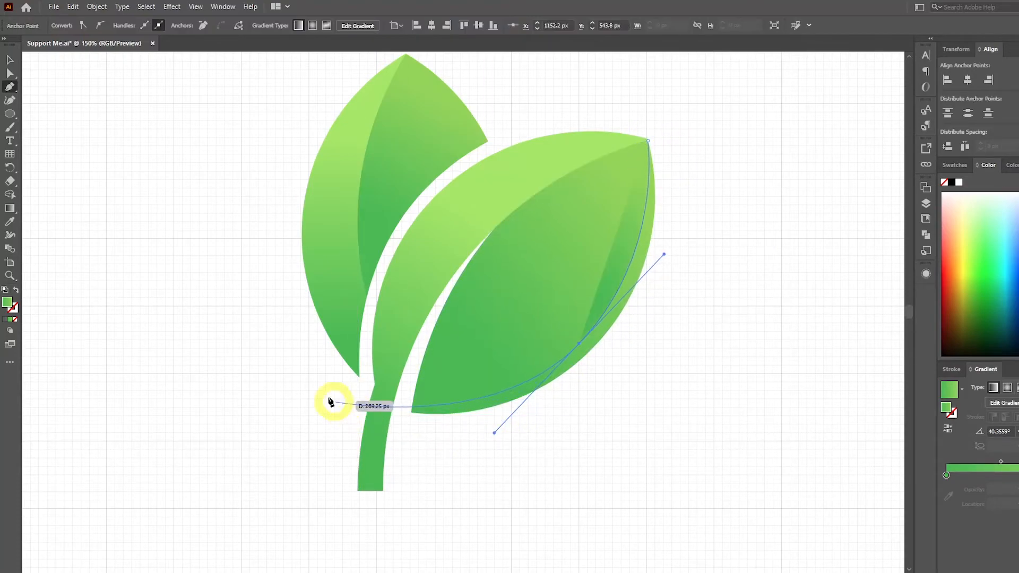
drag(308, 377, 407, 494)
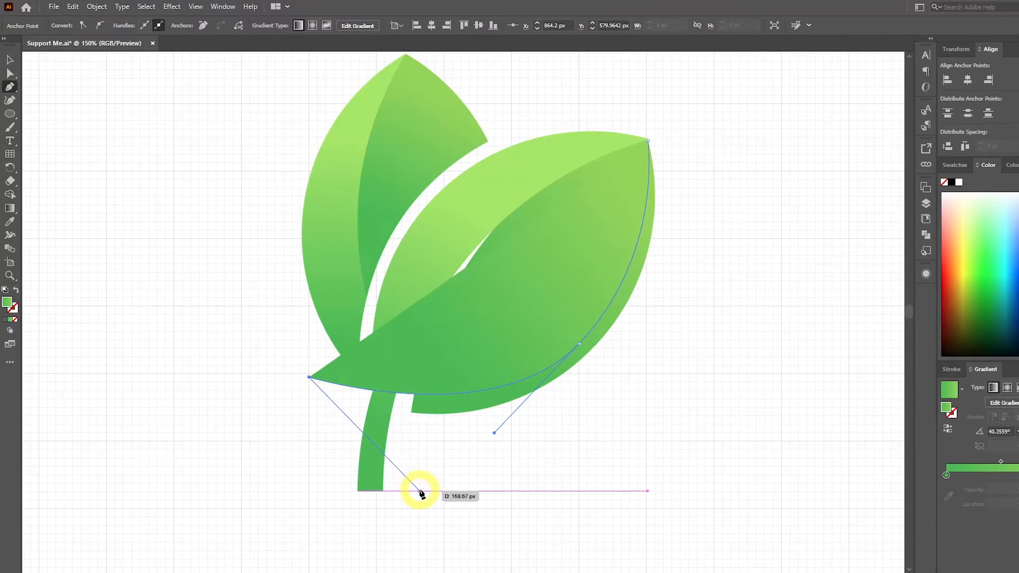
click(419, 490)
click(625, 457)
click(732, 310)
click(722, 157)
click(648, 141)
click(11, 60)
click(106, 163)
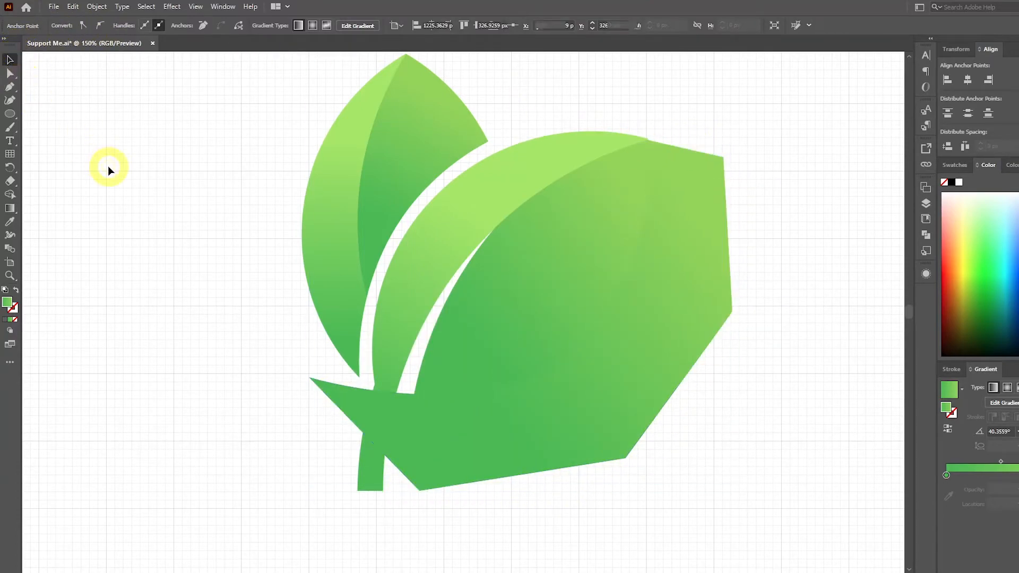
Select the drawn shape with the tilted leaf's right half, split off the outer edge strip with Shape Builder and remove the excess.
click(693, 277)
shift+click(568, 271)
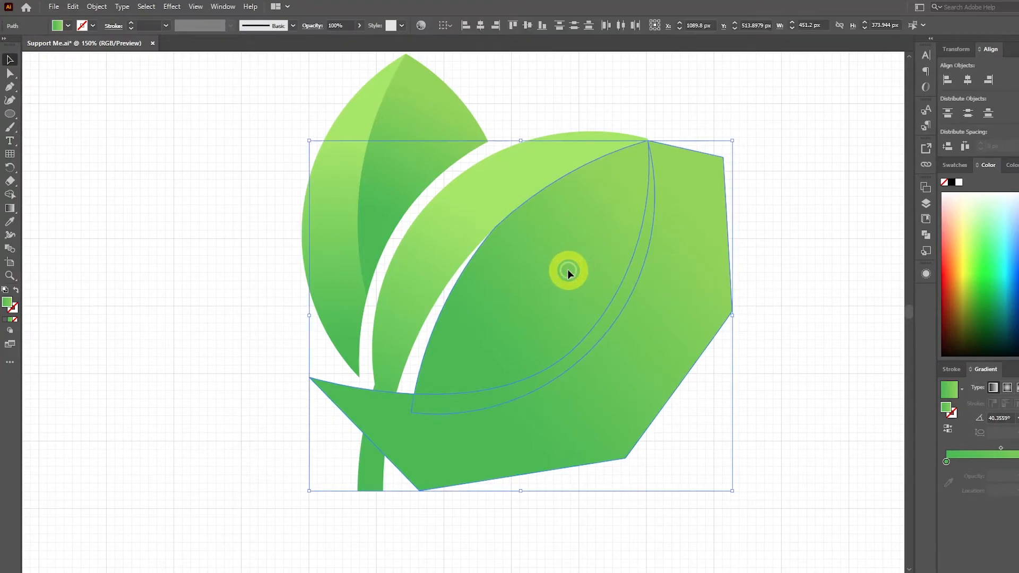
key(shift+m)
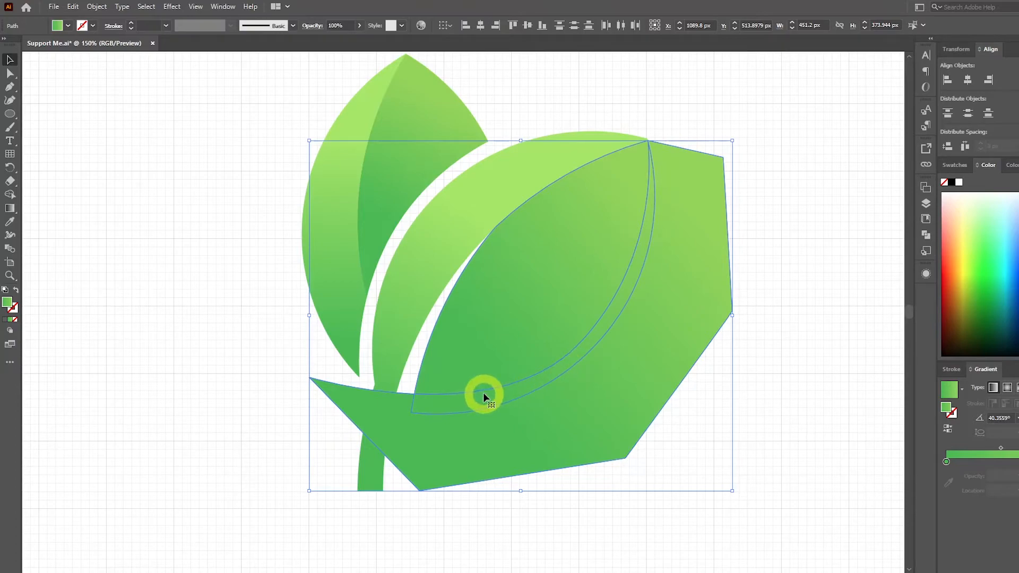
click(10, 195)
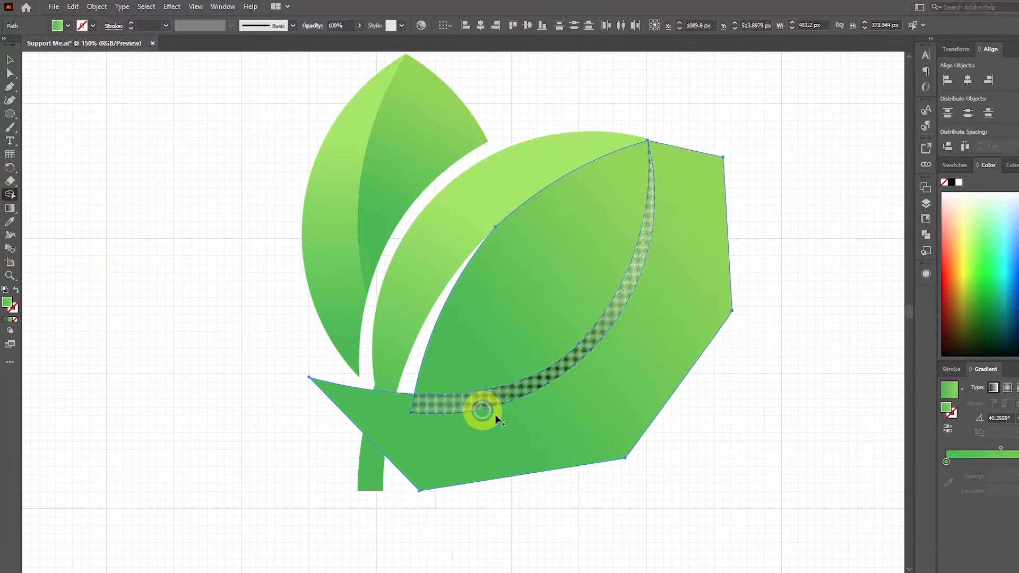
alt+click(486, 412)
click(9, 60)
click(132, 164)
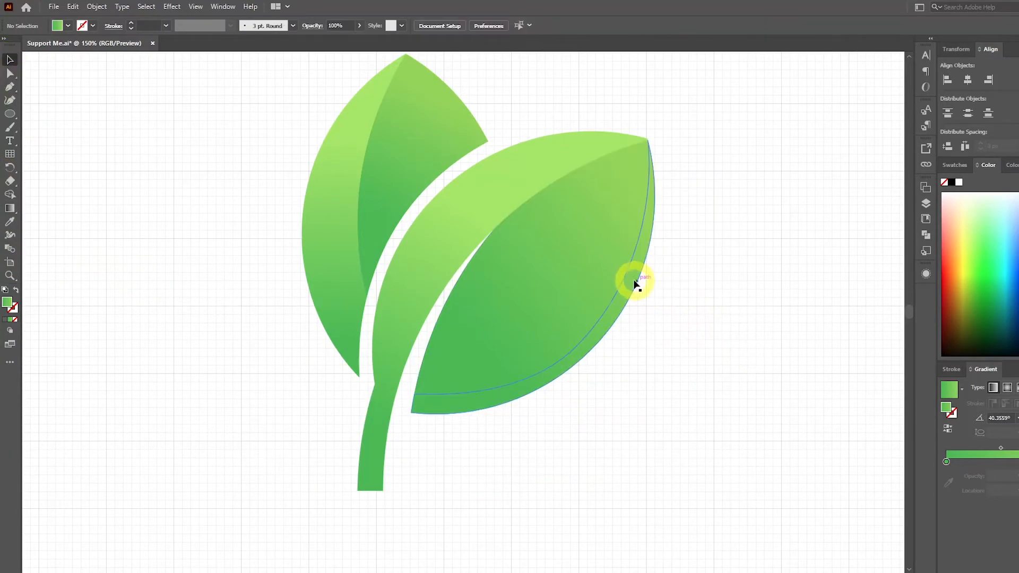
Fill the strip along the tilted leaf's outer edge with the solid green swatch labelled A7E85D using the Eyedropper.
click(627, 282)
scroll(728, 359, down, 4)
key(i)
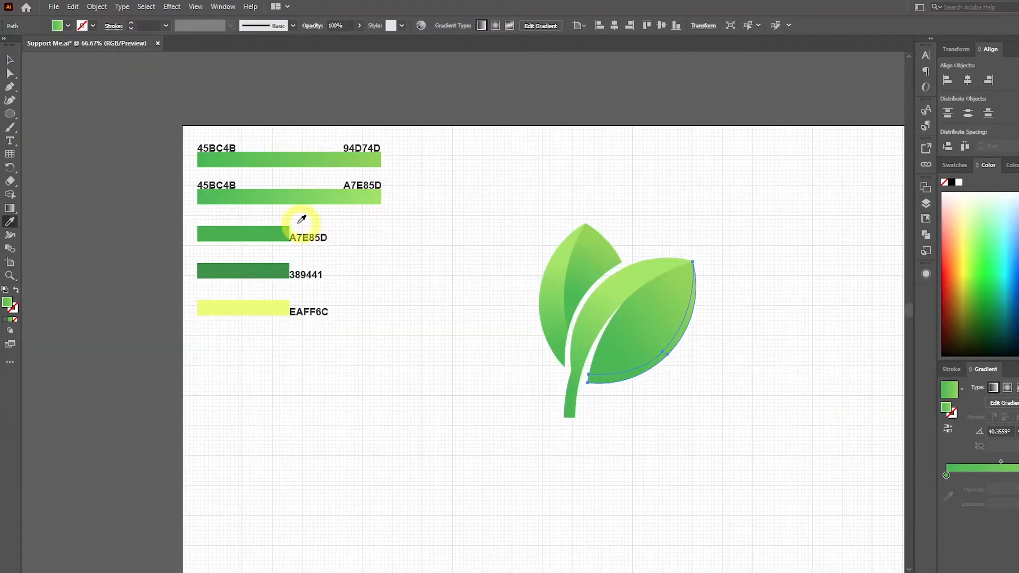
click(278, 231)
scroll(684, 382, up, 4)
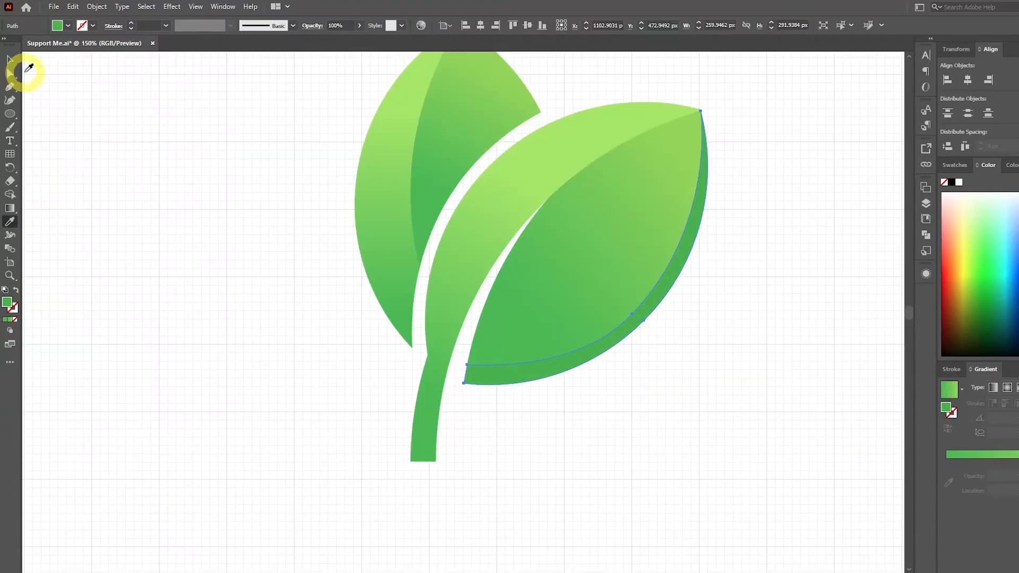
Reshape the edge strip's inner curve by moving its middle anchor to about X 1151, Y 540 px and extending its upper handle.
click(10, 77)
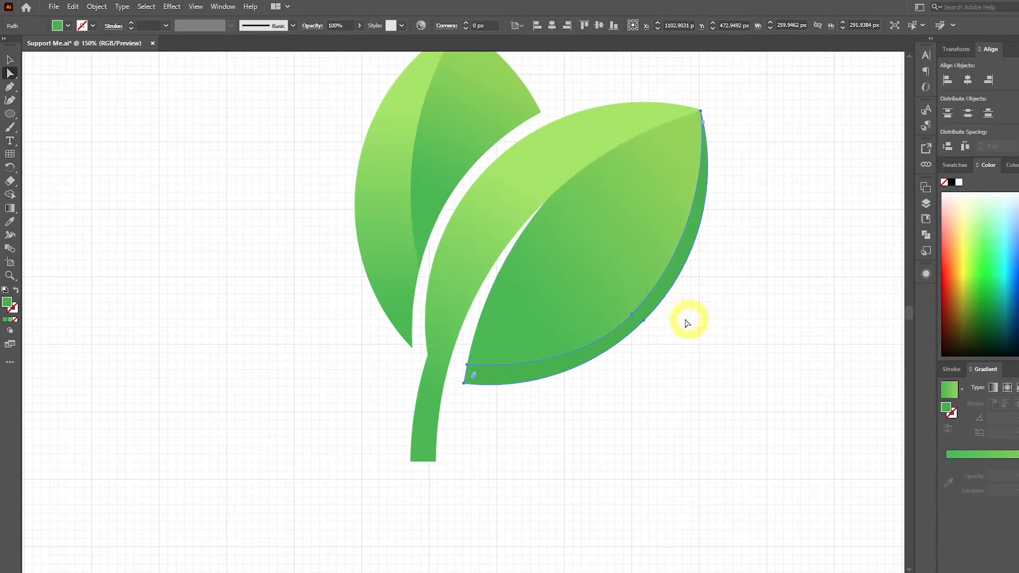
click(631, 315)
scroll(657, 313, up, 1)
drag(623, 317, 622, 312)
drag(733, 195, 741, 191)
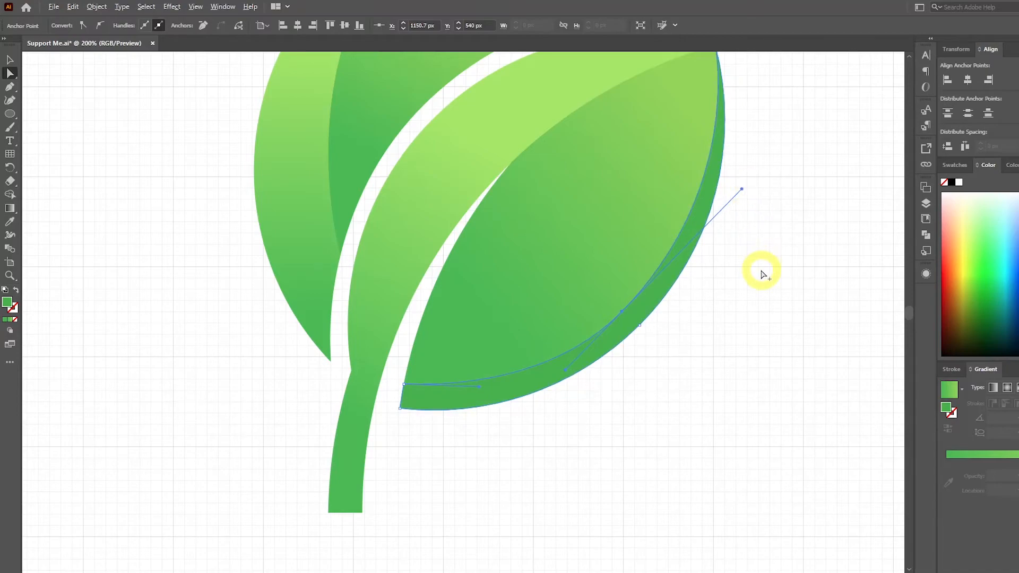
scroll(761, 271, down, 1)
click(10, 60)
click(252, 232)
scroll(251, 236, down, 2)
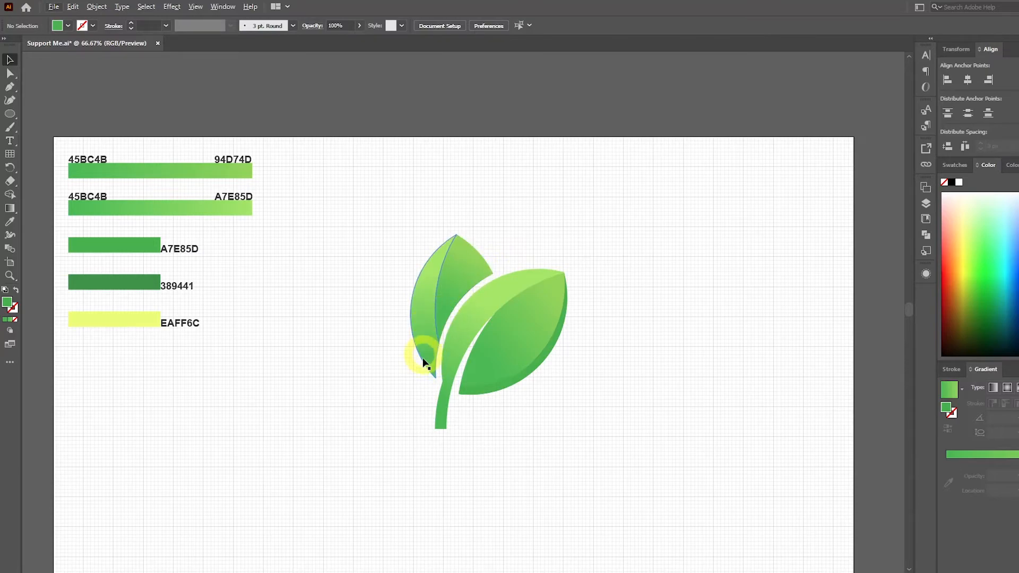
Draw a closed Pen shape from the upright leaf's right corner, curving just inside its inner lower edge and closing over the stem side.
scroll(481, 285, up, 3)
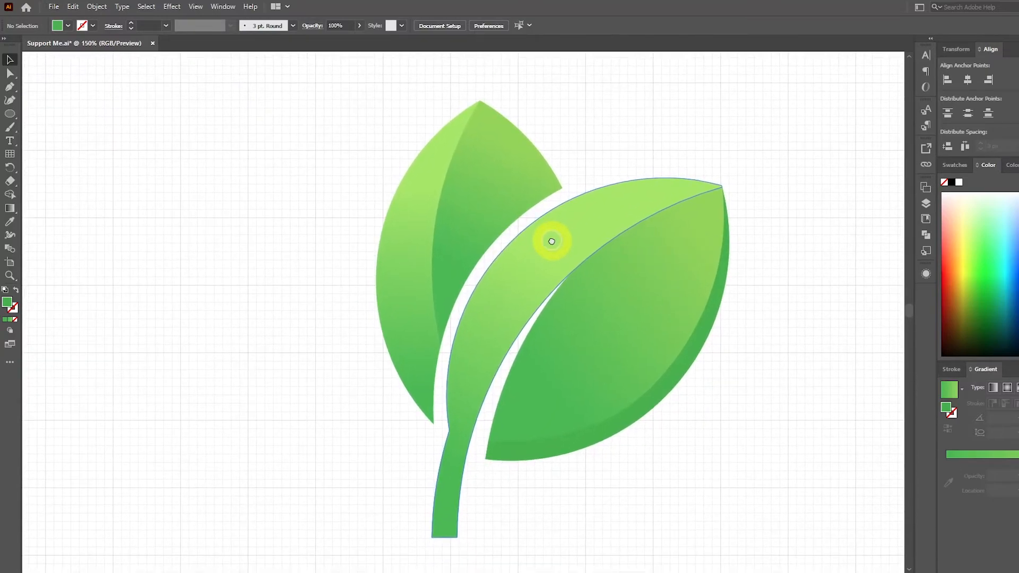
click(11, 87)
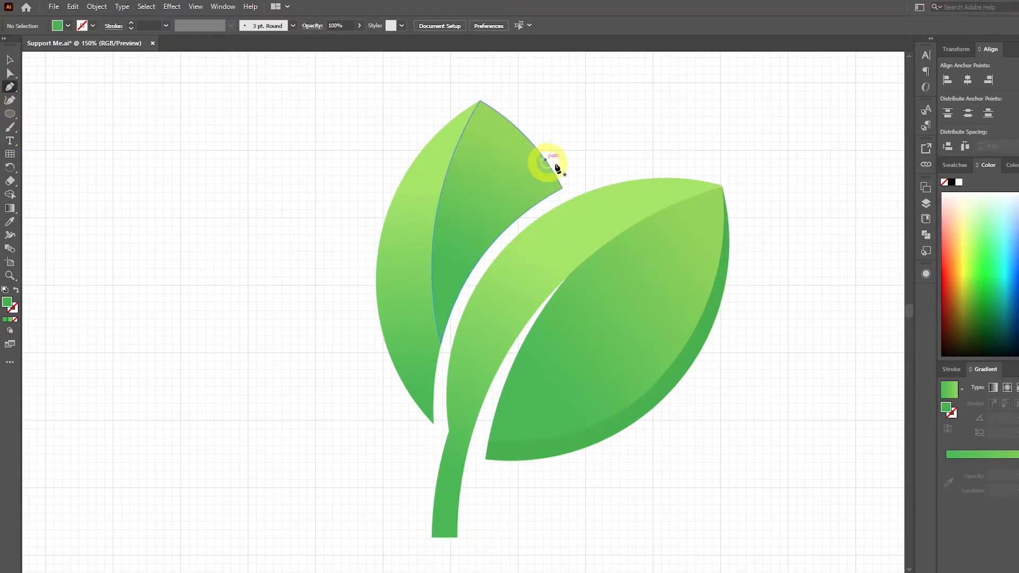
click(562, 188)
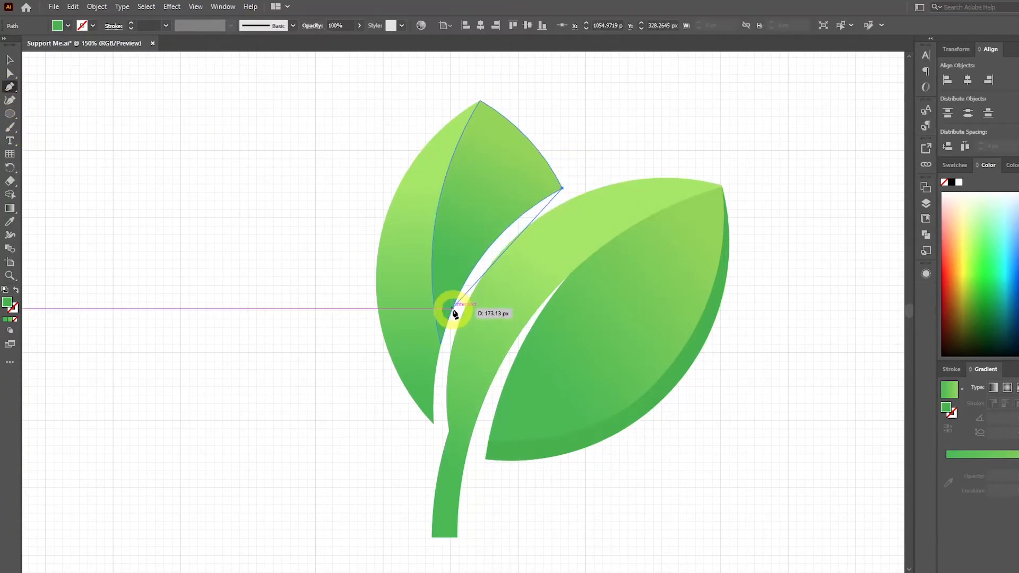
drag(437, 307, 402, 401)
click(423, 460)
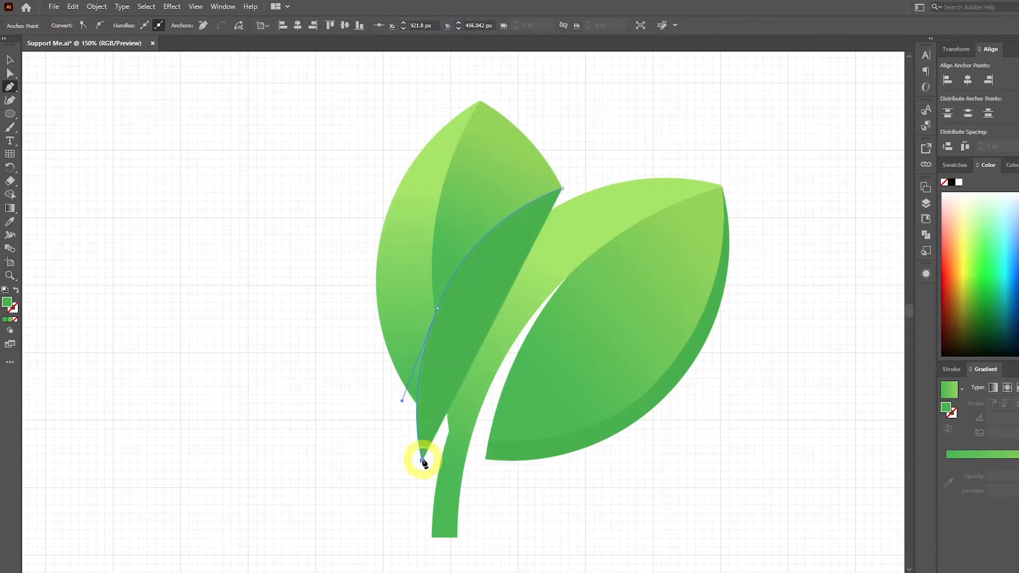
click(478, 383)
click(535, 259)
click(562, 189)
Select the drawn shape with both halves of the upright leaf, remove the excess with Shape Builder and merge the inner edge strip's pieces.
click(9, 59)
click(544, 154)
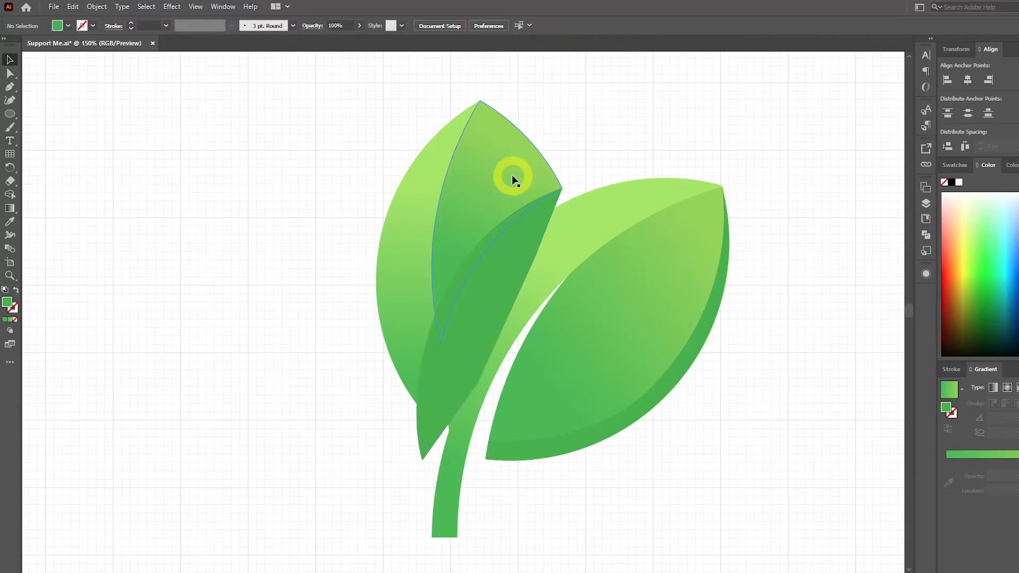
click(511, 174)
click(422, 293)
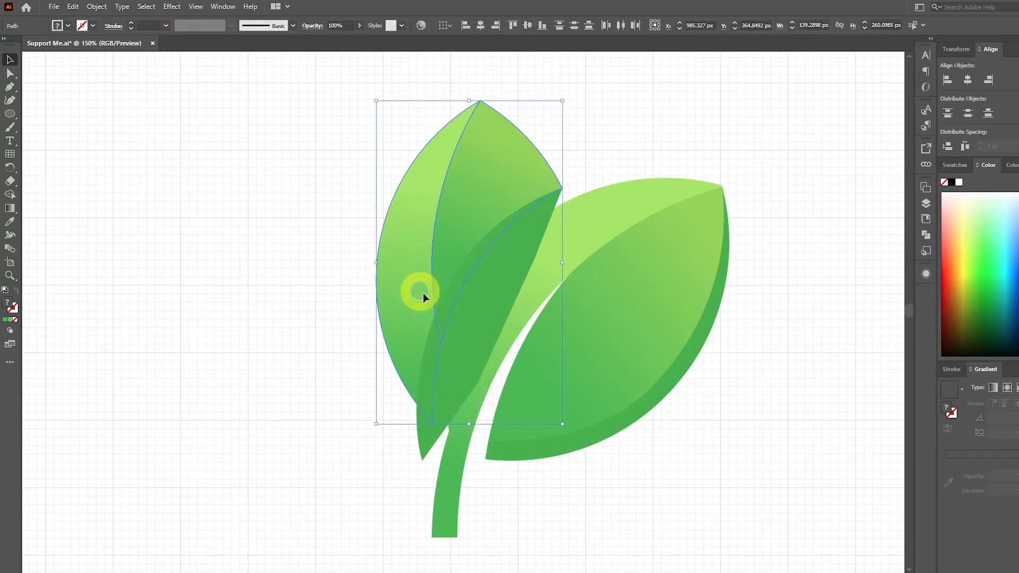
shift+click(487, 311)
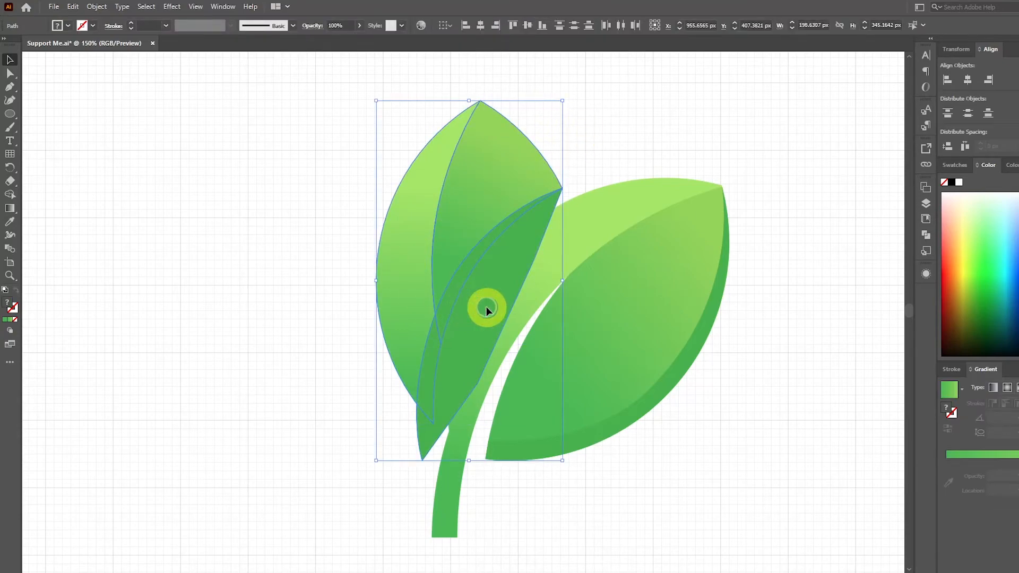
click(9, 197)
drag(513, 271, 508, 231)
mouse_move(430, 350)
mouse_down()
mouse_move(468, 282)
mouse_move(503, 271)
mouse_move(499, 297)
mouse_up()
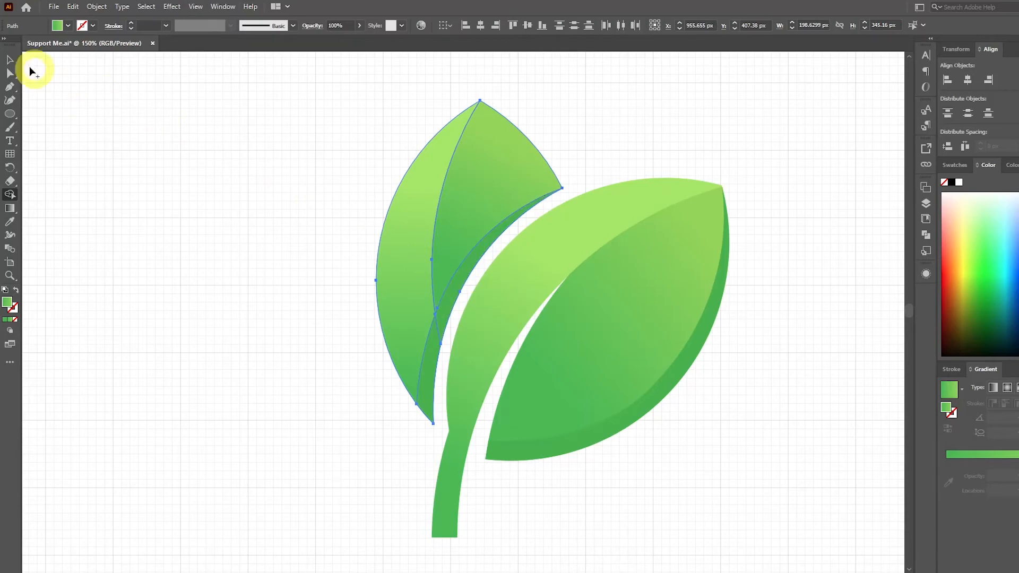
Fill the strip along the upright leaf's inner edge with the solid green swatch labelled A7E85D using the Eyedropper.
click(8, 60)
click(445, 292)
click(446, 289)
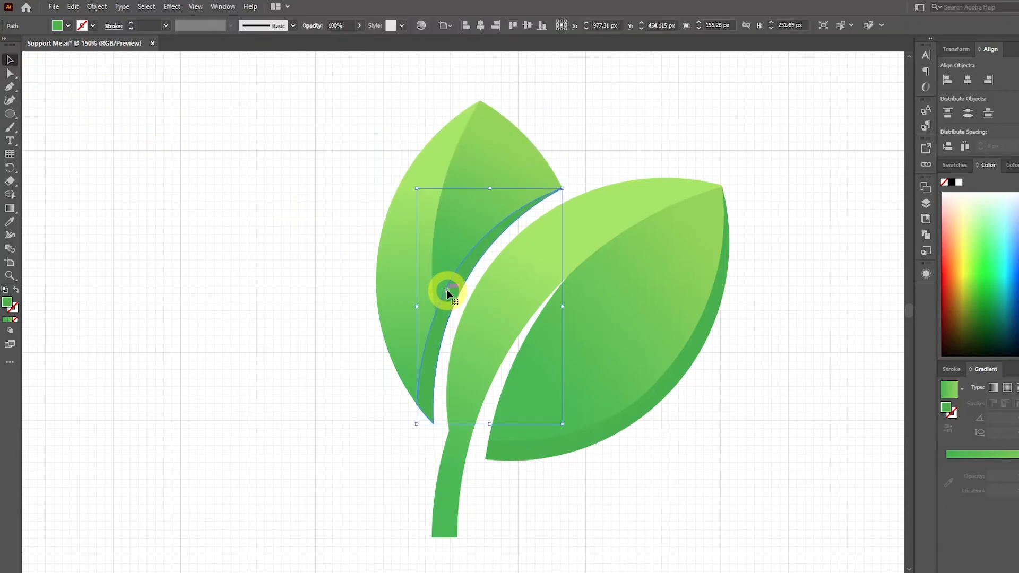
scroll(441, 288, down, 1)
scroll(440, 289, down, 1)
click(103, 217)
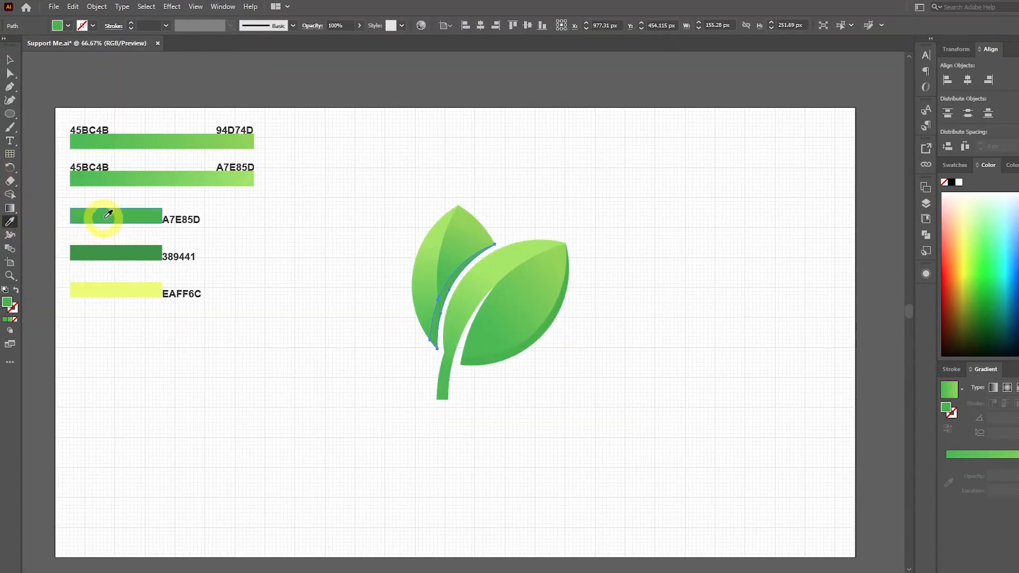
click(9, 60)
click(318, 220)
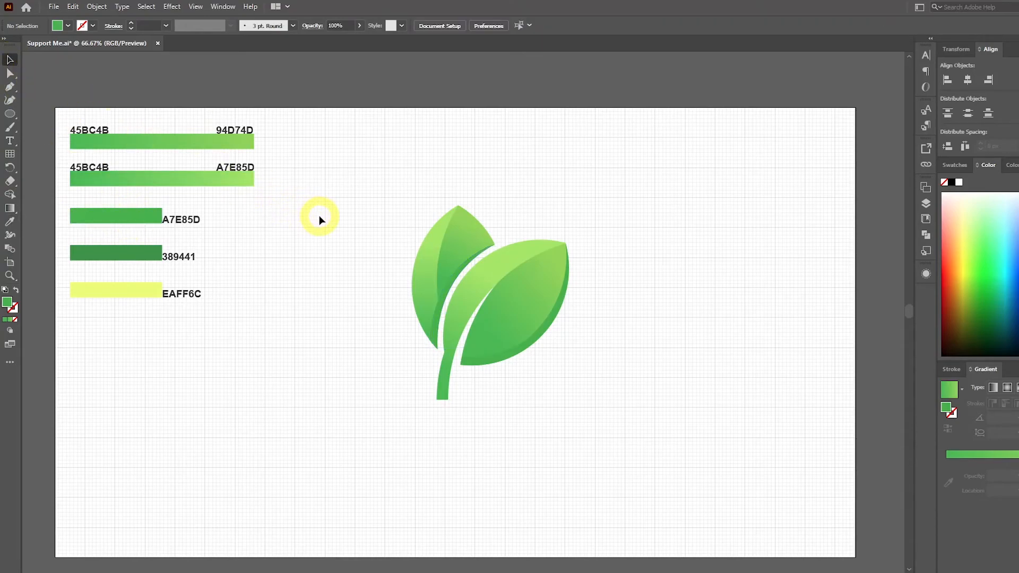
Draw a closed Pen shape from the tilted leaf's tip, curving just inside the right half along the midline and closing over the light half.
scroll(542, 274, up, 1)
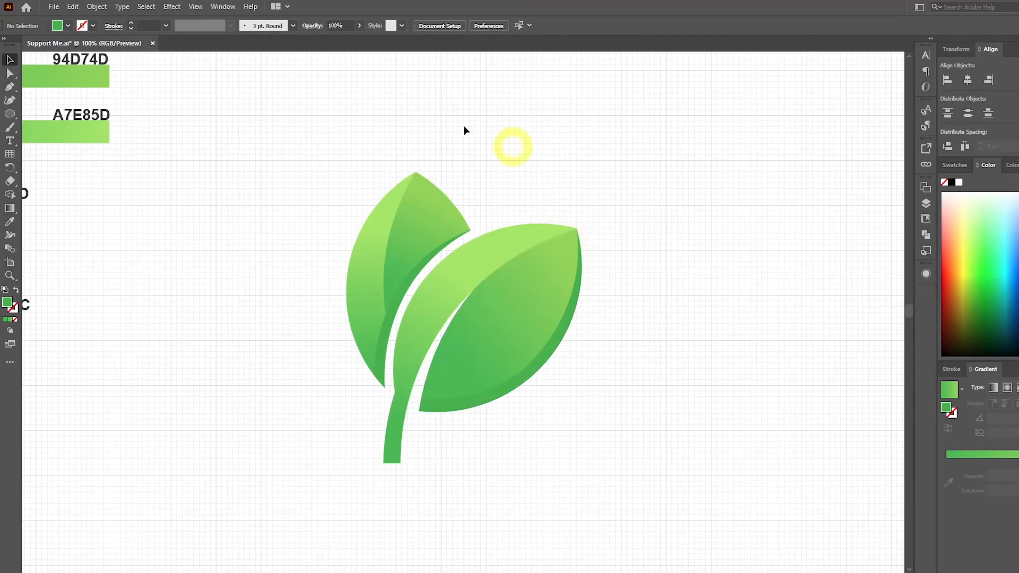
click(9, 87)
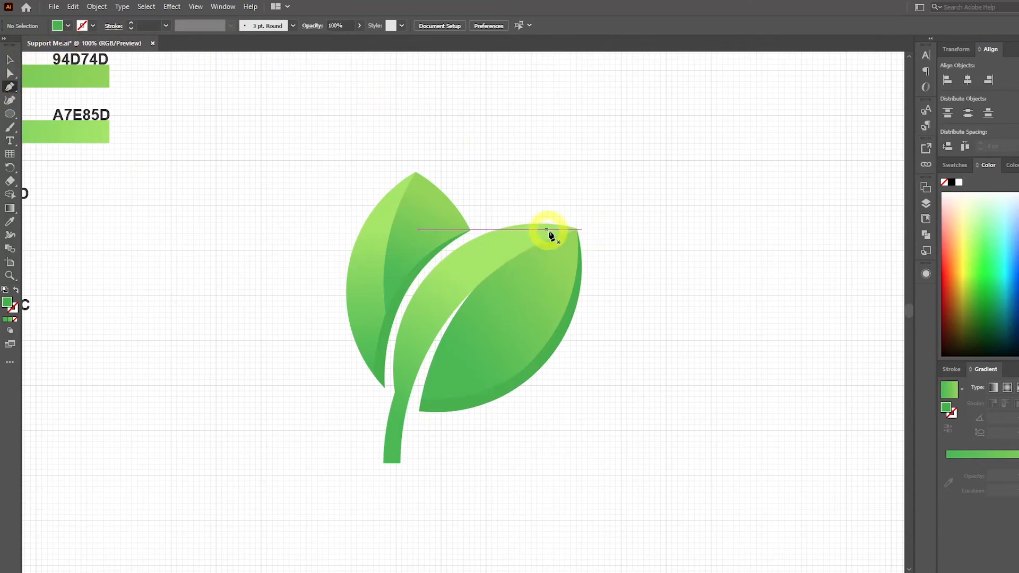
scroll(561, 239, up, 2)
drag(593, 228, 660, 155)
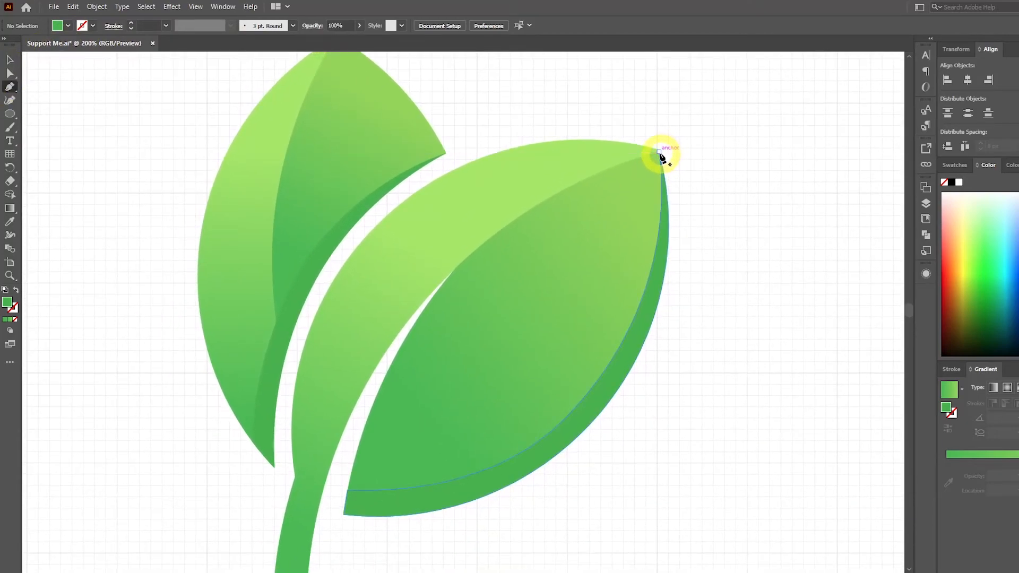
click(658, 153)
drag(464, 272, 415, 314)
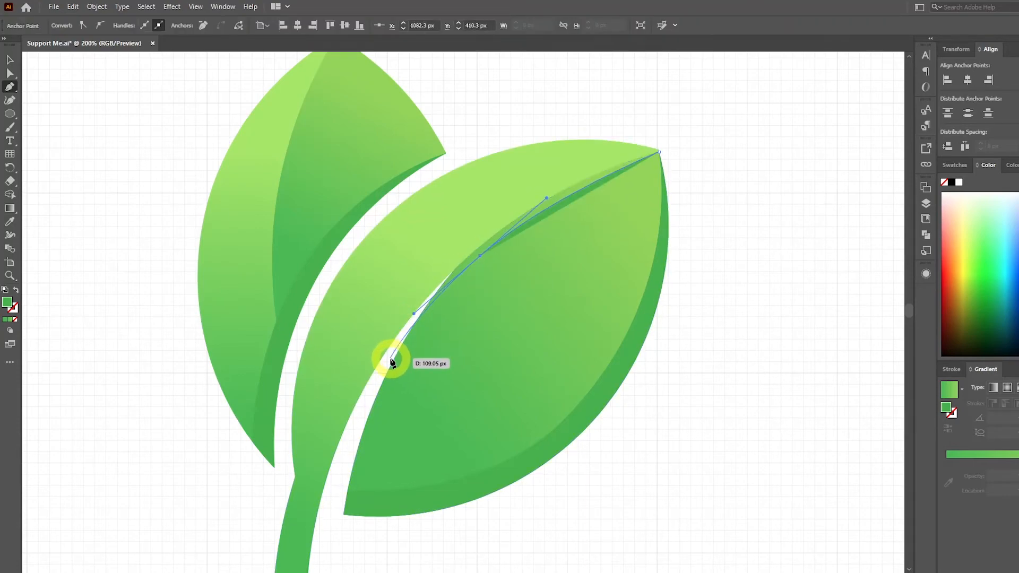
click(390, 359)
click(368, 318)
click(419, 223)
click(554, 161)
click(645, 125)
click(658, 152)
Select the midline shape with the tilted leaf's right half and remove the excess with Shape Builder, keeping a thin midline strip.
click(9, 60)
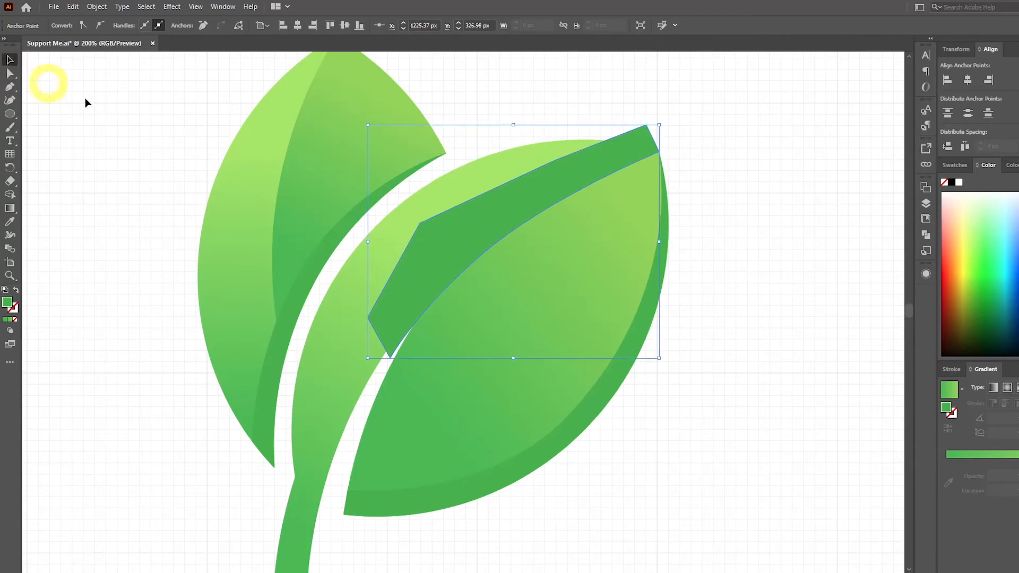
click(709, 208)
click(628, 205)
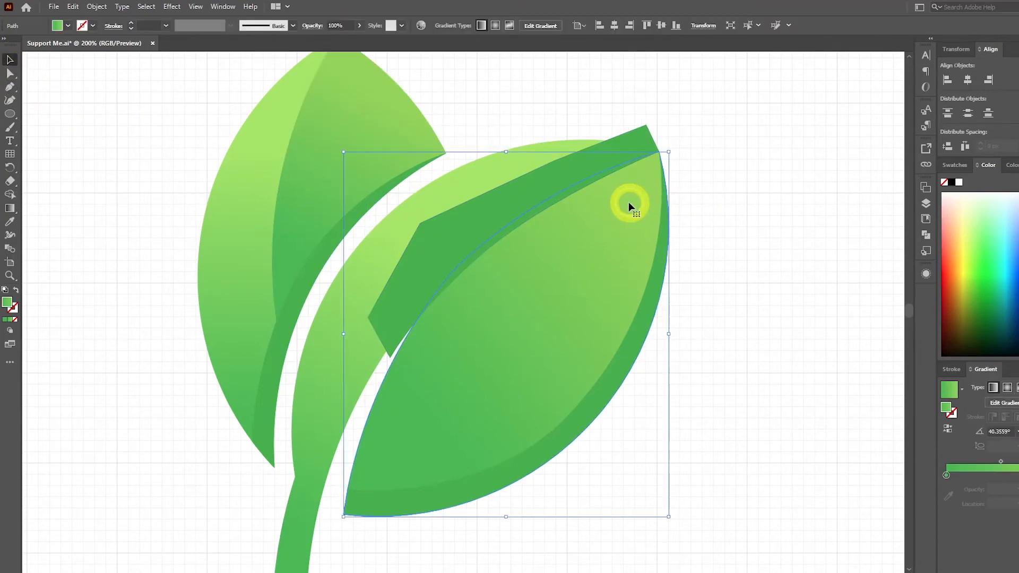
shift+click(617, 151)
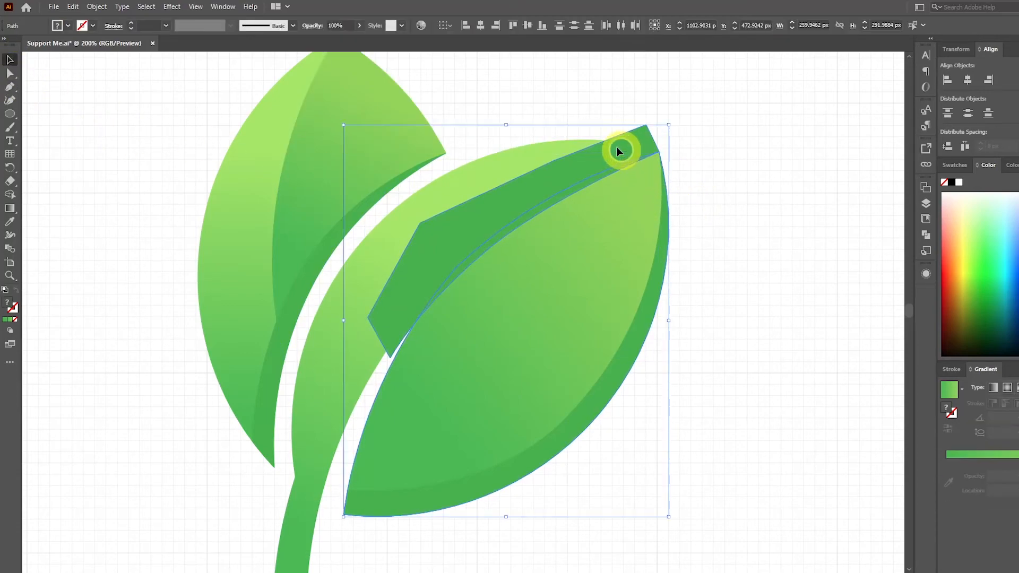
click(11, 195)
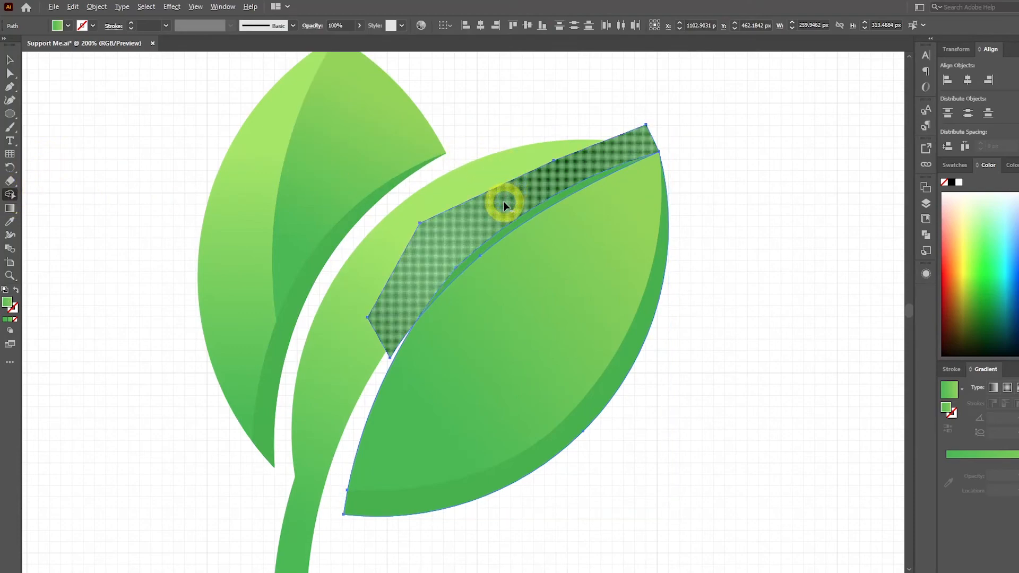
alt+click(503, 205)
click(12, 61)
click(100, 98)
Draw a closed Pen shape from the upright leaf's tip, curving just inside the right half along the midline and closing over the left half.
drag(161, 121, 202, 179)
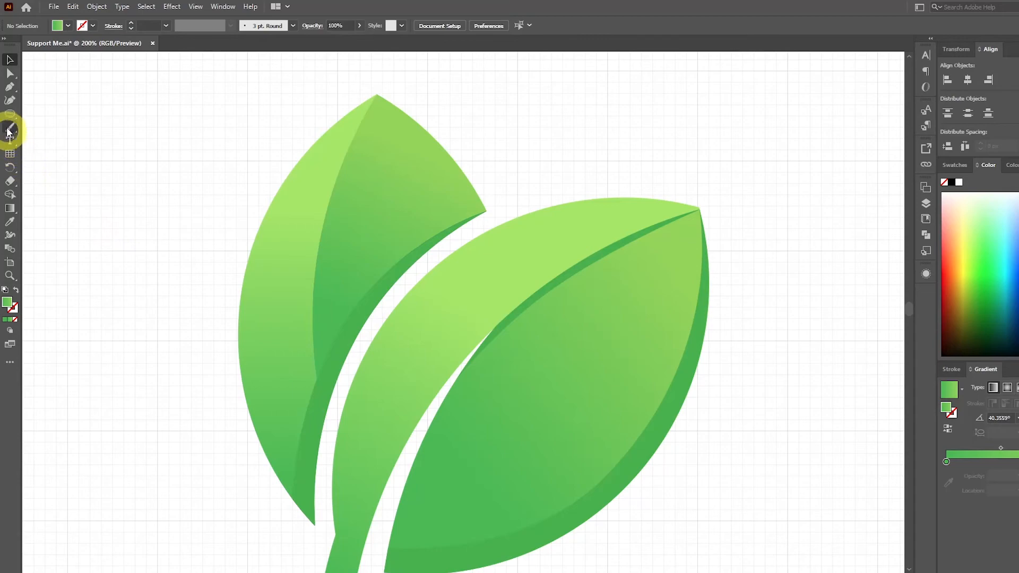
click(9, 86)
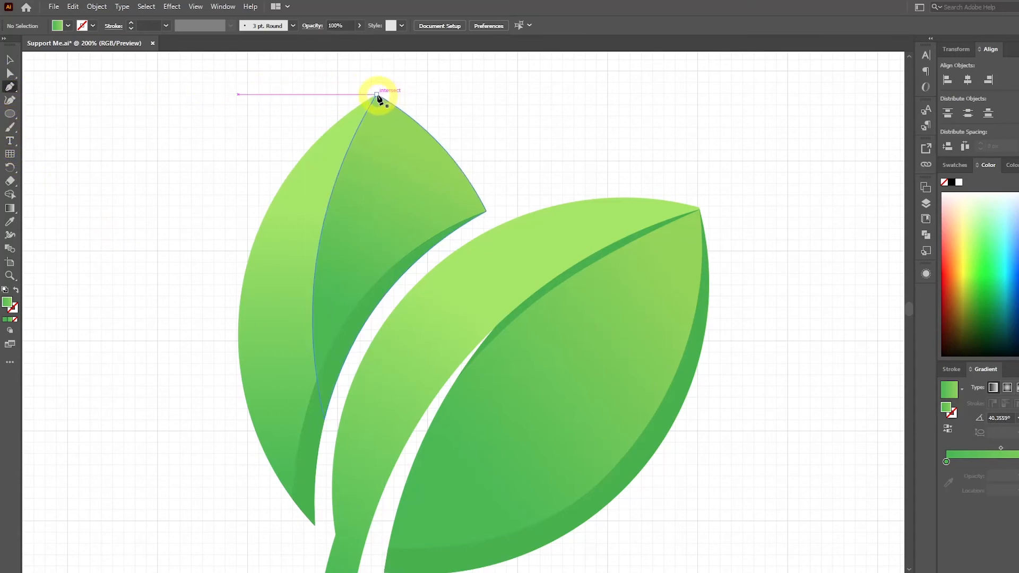
click(377, 95)
drag(330, 246, 322, 301)
click(335, 397)
click(323, 450)
click(292, 402)
click(308, 219)
click(352, 85)
click(377, 94)
Select the midline shape with the upright leaf's right half and remove the excess with Shape Builder.
click(10, 60)
click(306, 117)
click(412, 170)
shift+click(358, 105)
click(10, 194)
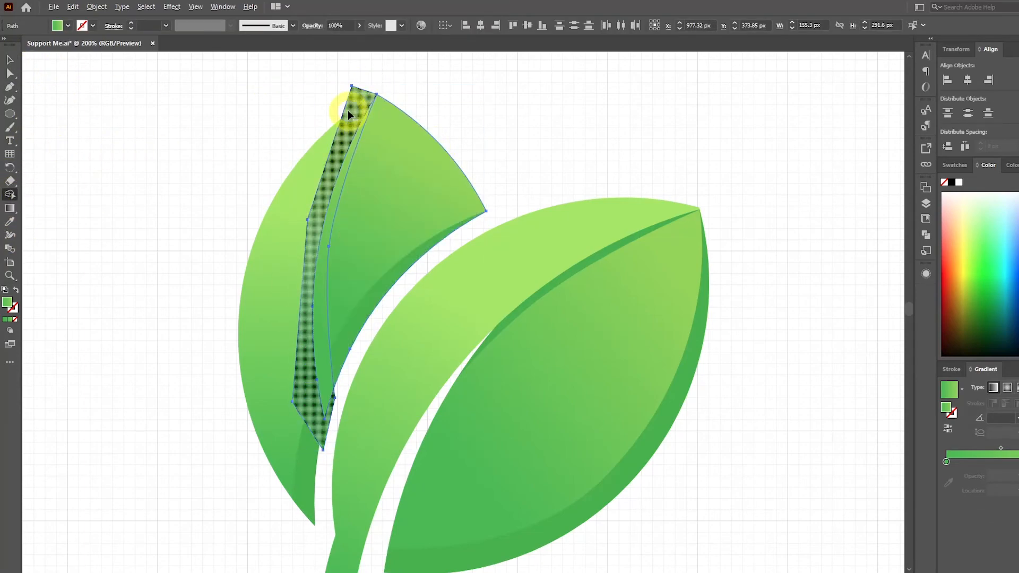
alt+click(348, 110)
Fill the upright leaf's midline strip with the solid green of its inner edge strip using the Eyedropper.
click(10, 60)
click(291, 124)
click(344, 165)
click(11, 219)
click(371, 297)
click(10, 60)
click(121, 124)
Draw a closed Pen shape from the tilted leaf's tip, curving just inside the light half's upper edge and closing outside the leaf.
scroll(120, 125, down, 1)
scroll(121, 125, down, 2)
drag(150, 119, 313, 182)
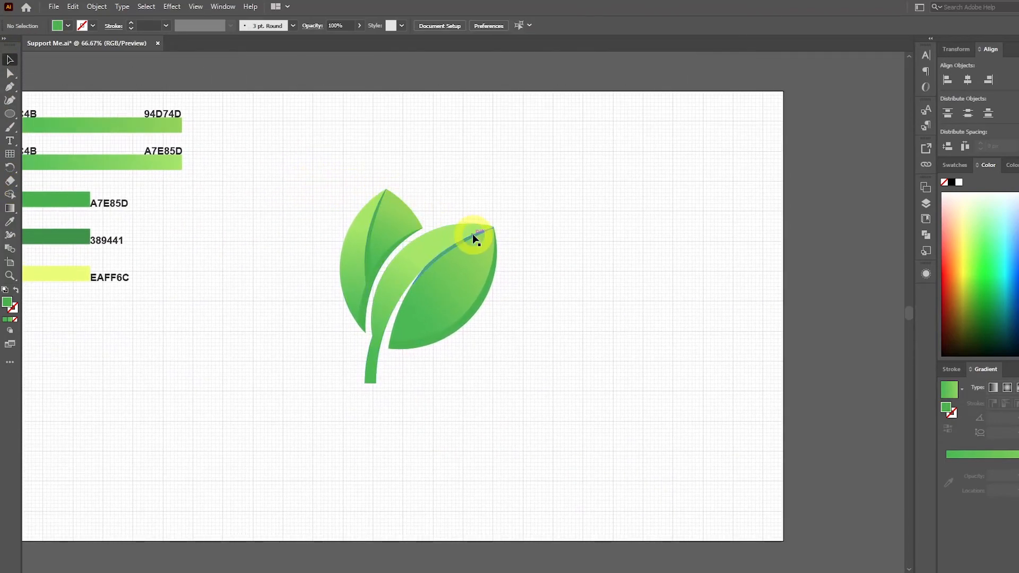
scroll(473, 233, up, 1)
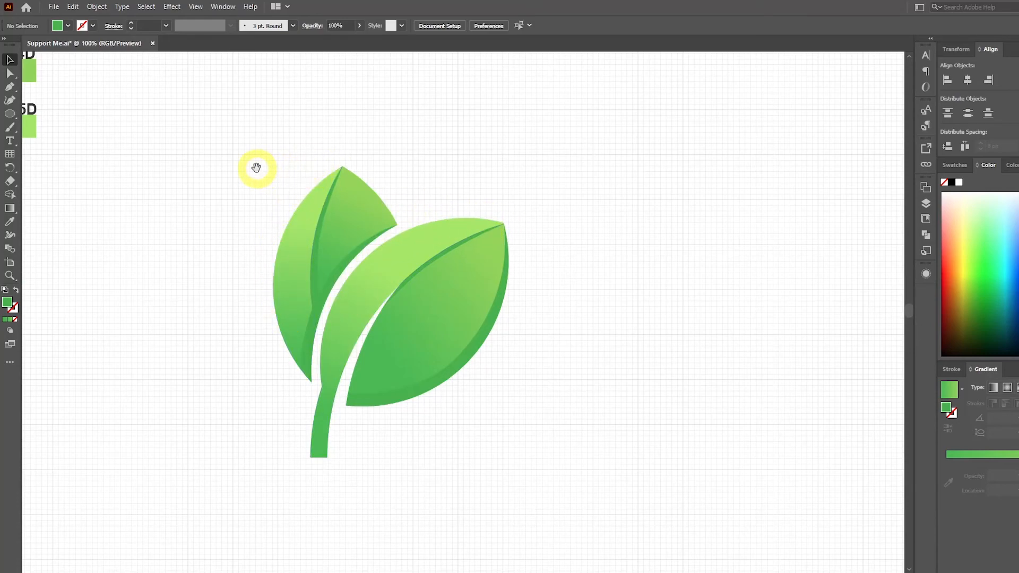
drag(257, 167, 275, 182)
click(11, 88)
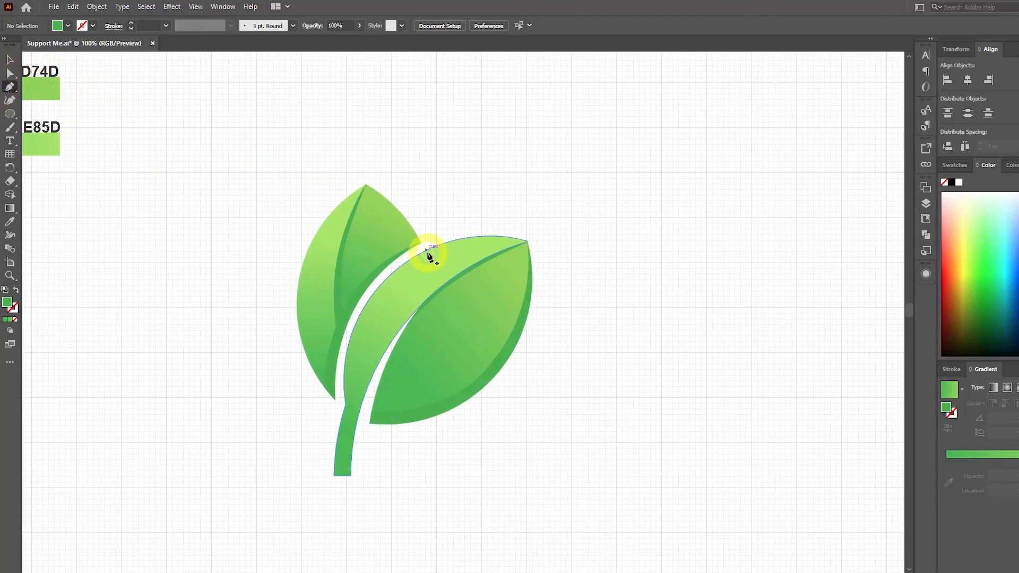
scroll(527, 246, up, 2)
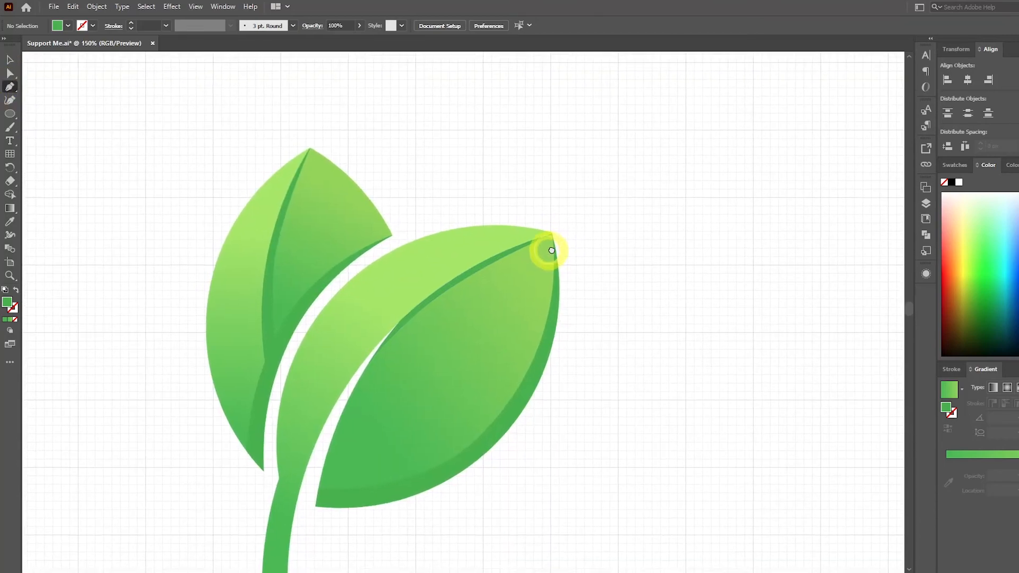
click(629, 219)
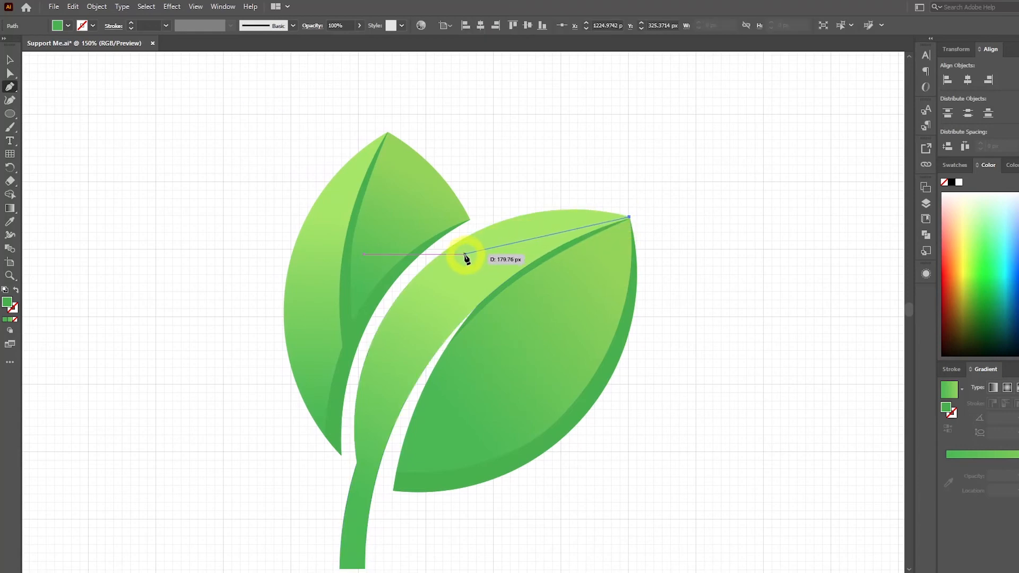
drag(441, 258, 359, 326)
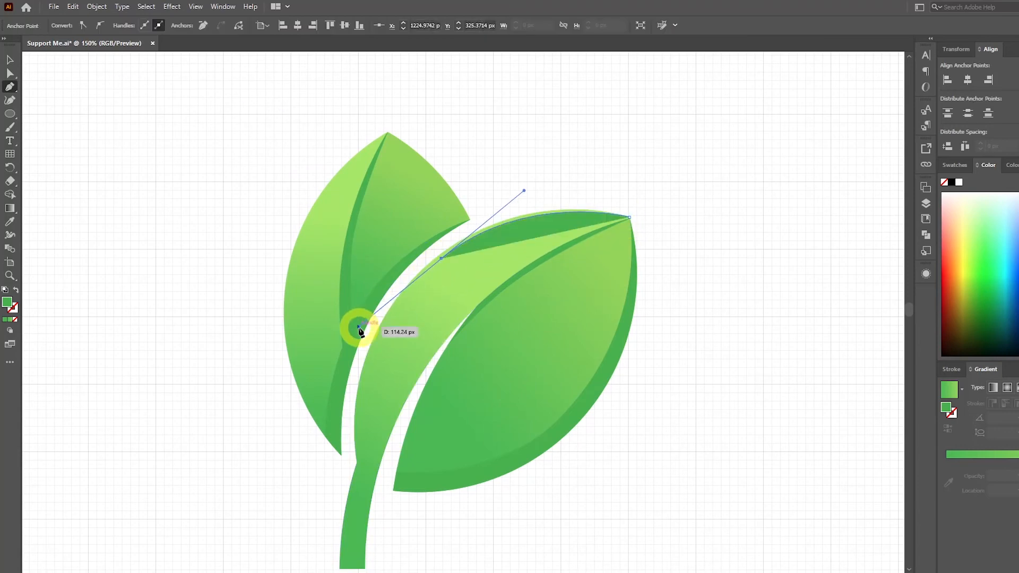
click(359, 368)
scroll(402, 307, up, 1)
drag(412, 261, 475, 206)
click(585, 162)
click(679, 154)
click(704, 187)
Select the upper edge shape with the tilted leaf's light half and remove the excess with Shape Builder.
click(11, 60)
click(466, 221)
click(547, 212)
shift+click(617, 166)
click(9, 195)
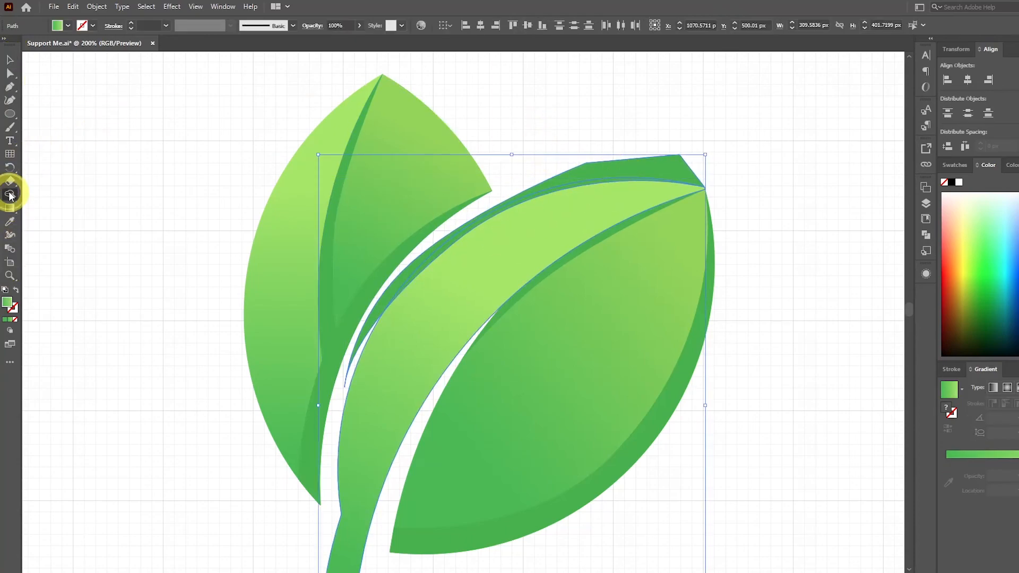
alt+click(613, 164)
click(10, 60)
click(98, 115)
Fill the strip along the tilted leaf's upper edge with the yellow swatch labelled EAFF6C using the Eyedropper.
scroll(122, 127, down, 1)
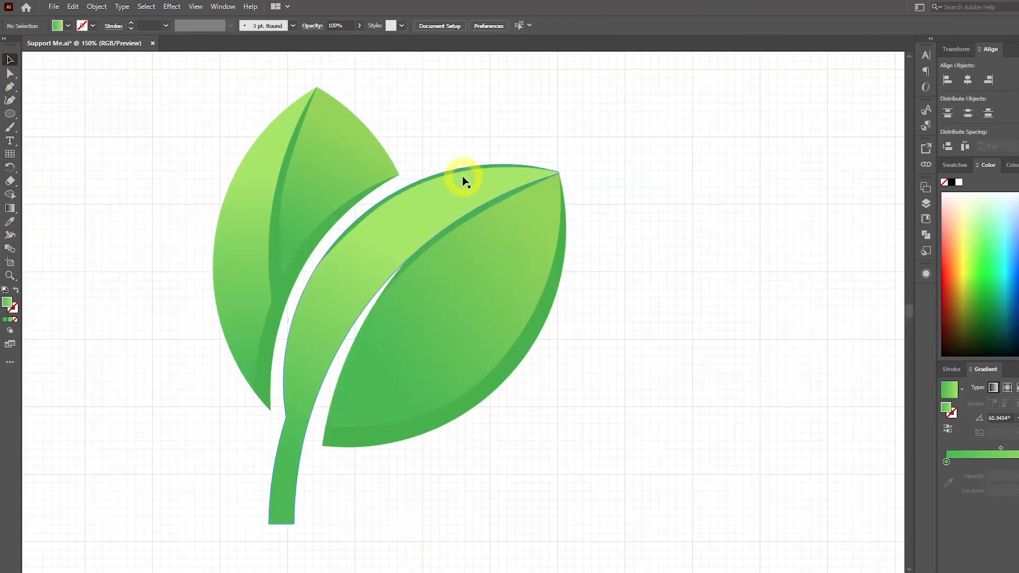
click(462, 169)
scroll(461, 169, down, 2)
drag(462, 169, 594, 245)
click(10, 221)
click(205, 292)
key(v)
click(456, 220)
Draw a closed yellow Pen shape from the upright leaf's tip, curving just inside its outer left edge and closing outside the leaf.
scroll(670, 260, up, 1)
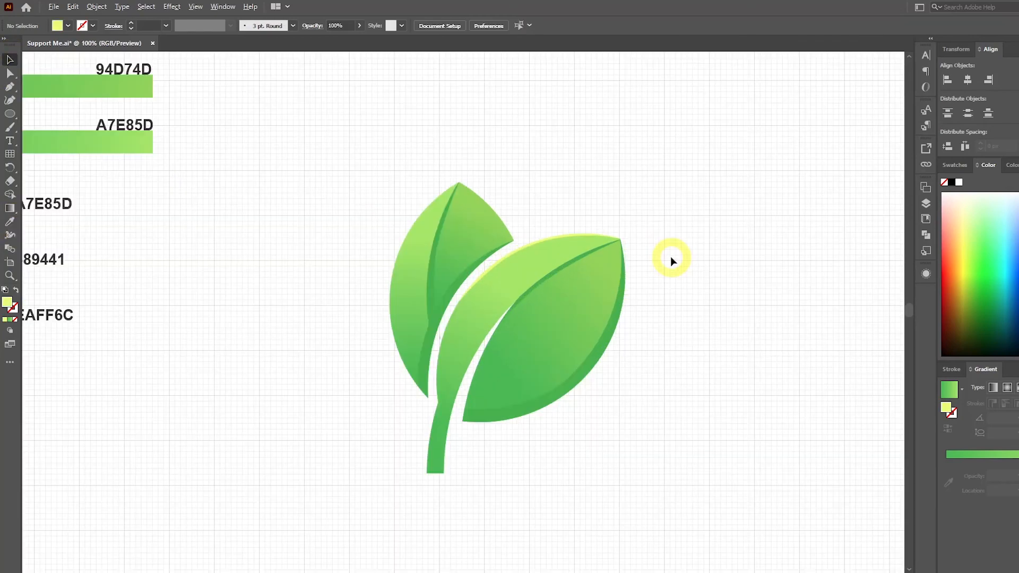
click(9, 87)
scroll(451, 188, up, 1)
click(459, 182)
drag(384, 269, 357, 332)
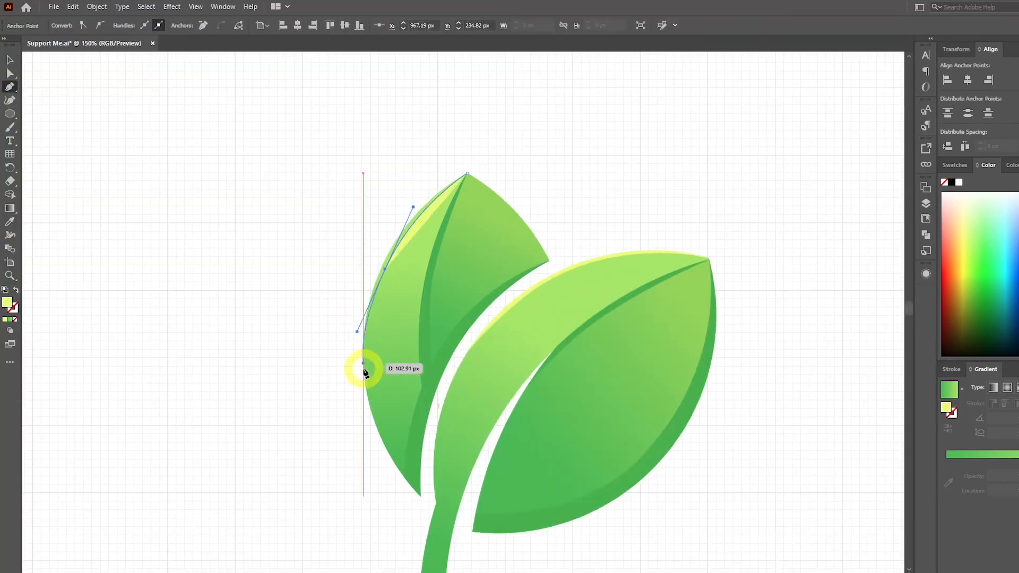
drag(380, 435, 392, 469)
click(400, 493)
click(341, 465)
click(303, 359)
click(317, 278)
click(379, 184)
click(460, 150)
click(466, 173)
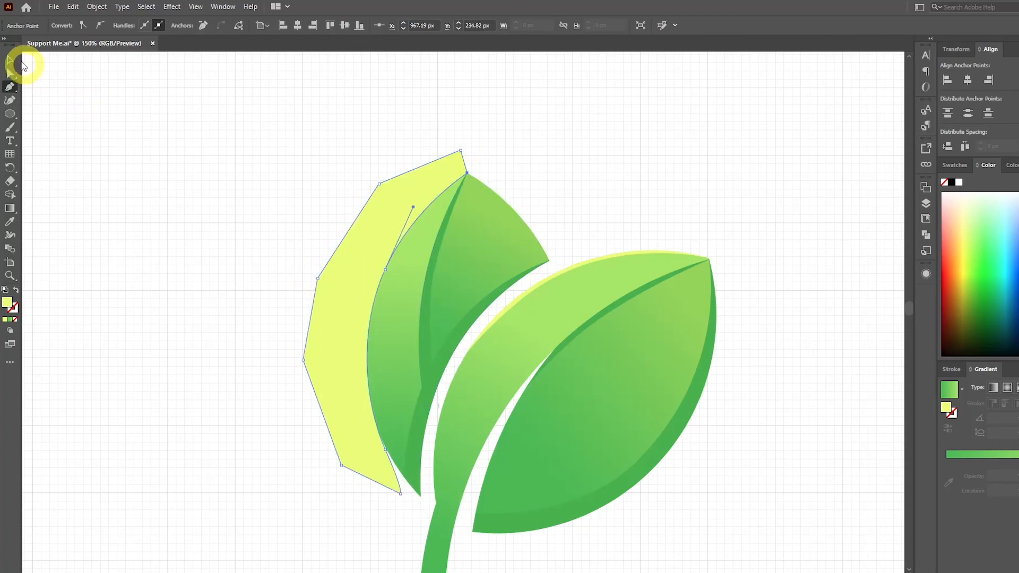
Select the yellow shape with the upright leaf's left half and remove the excess outside the leaf with Shape Builder.
click(10, 60)
click(212, 164)
click(374, 252)
shift+click(394, 293)
click(10, 194)
alt+click(396, 203)
click(9, 60)
click(155, 75)
Group all parts of the plant and enlarge the group to about 526 × 651 px.
key(ctrl+0)
drag(622, 182, 456, 374)
drag(409, 429, 410, 430)
key(ctrl+g)
drag(590, 204, 619, 169)
drag(580, 285, 626, 337)
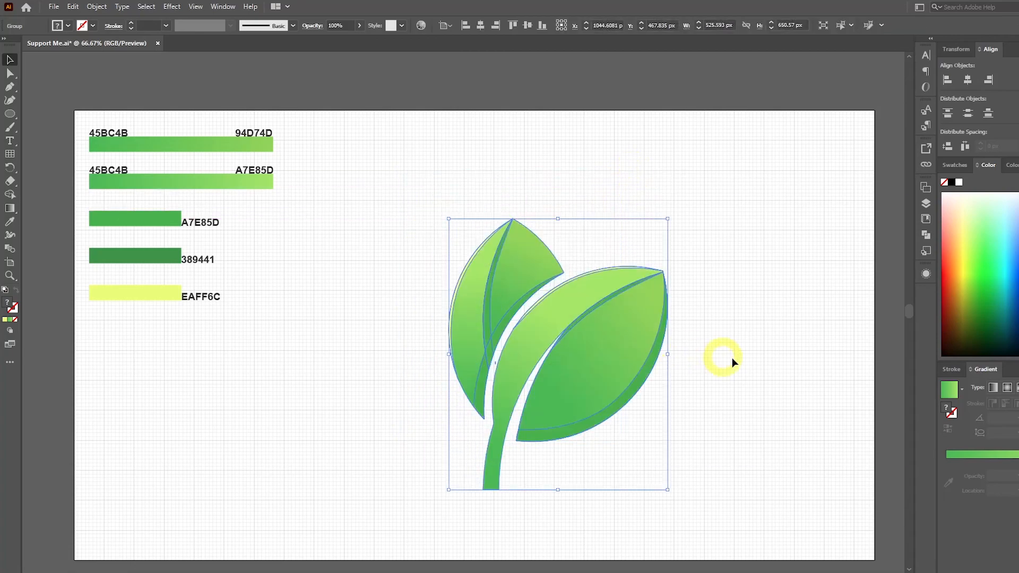
click(733, 380)
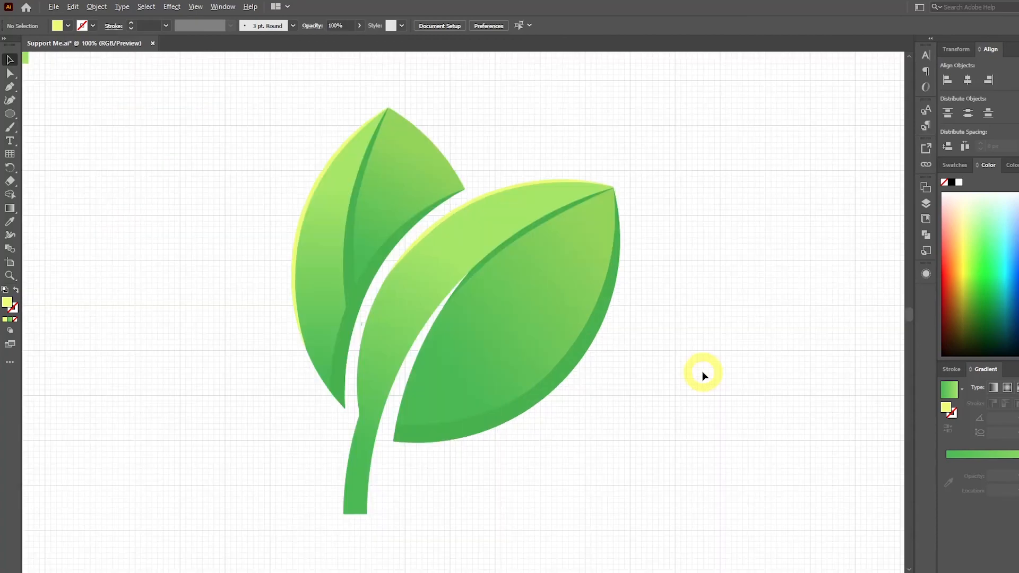